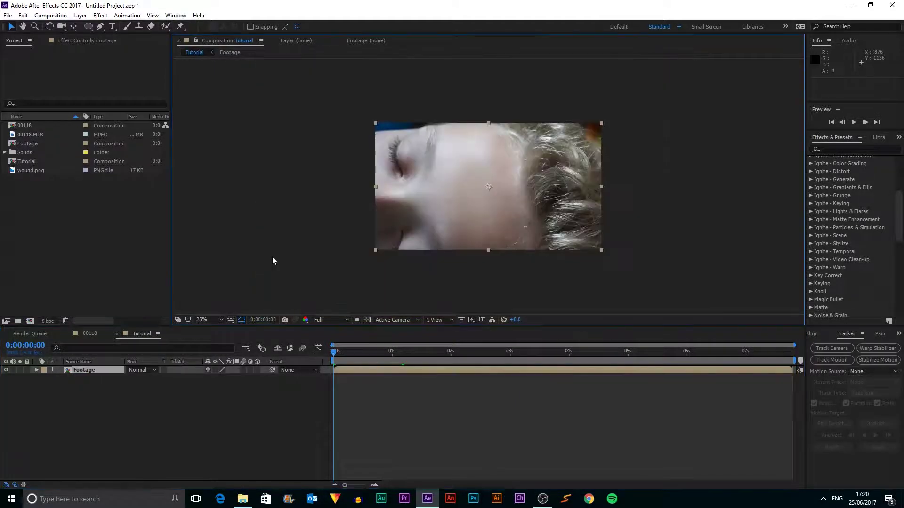
Step: Preview the finished 00118 composition, then return to the Tutorial composition at about 4 seconds
key(period)
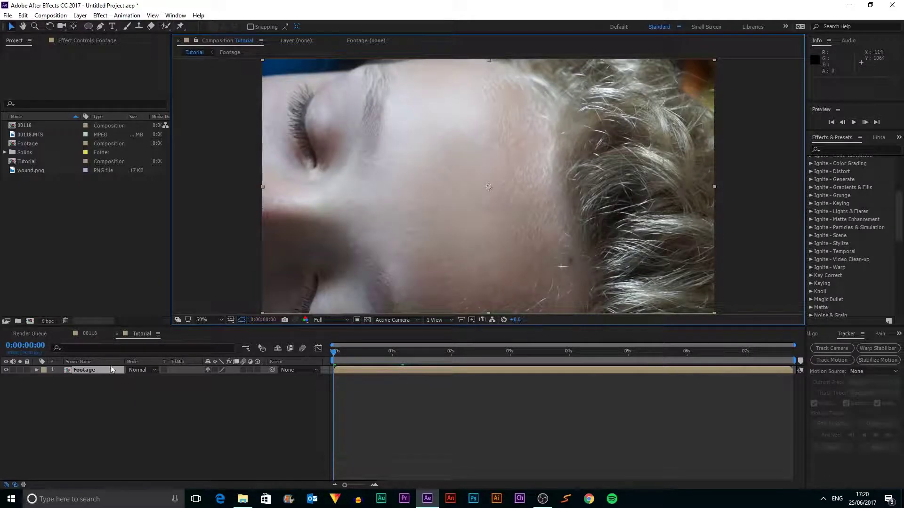
click(91, 334)
drag(366, 356, 458, 350)
key(Home)
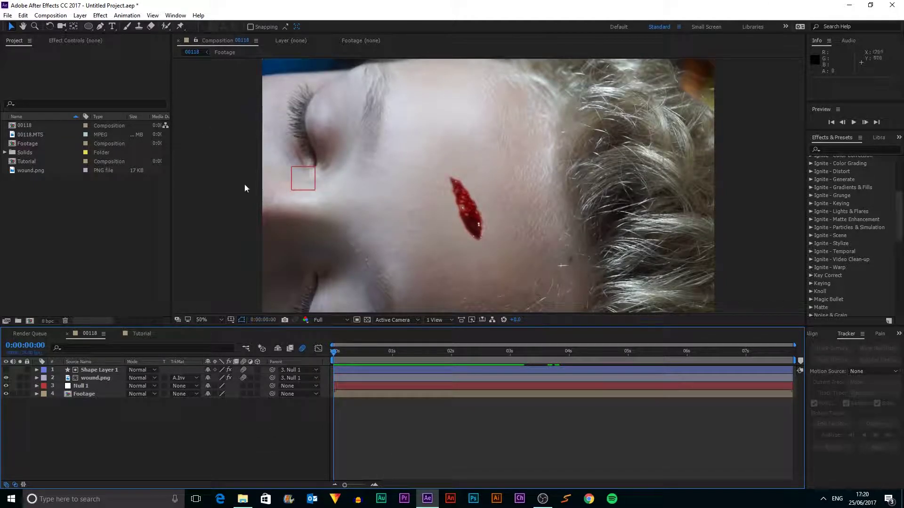
click(141, 334)
drag(338, 349, 343, 406)
Step: Select the Footage layer, restore the Tracker panel from Window, and start Track Motion
click(341, 402)
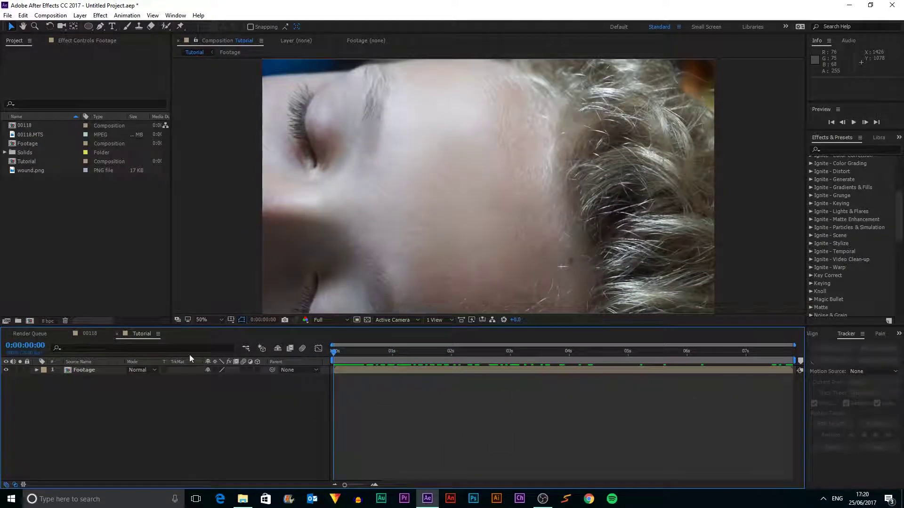
click(89, 369)
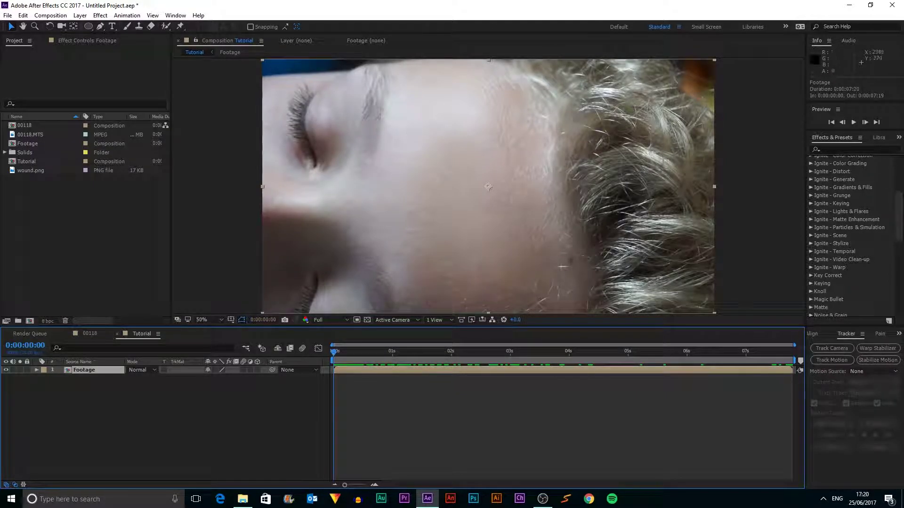
click(846, 357)
click(176, 16)
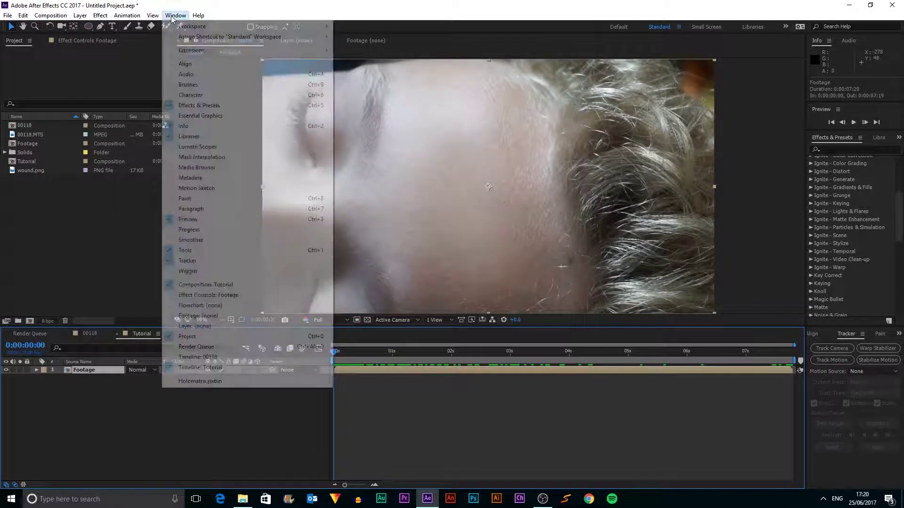
click(187, 261)
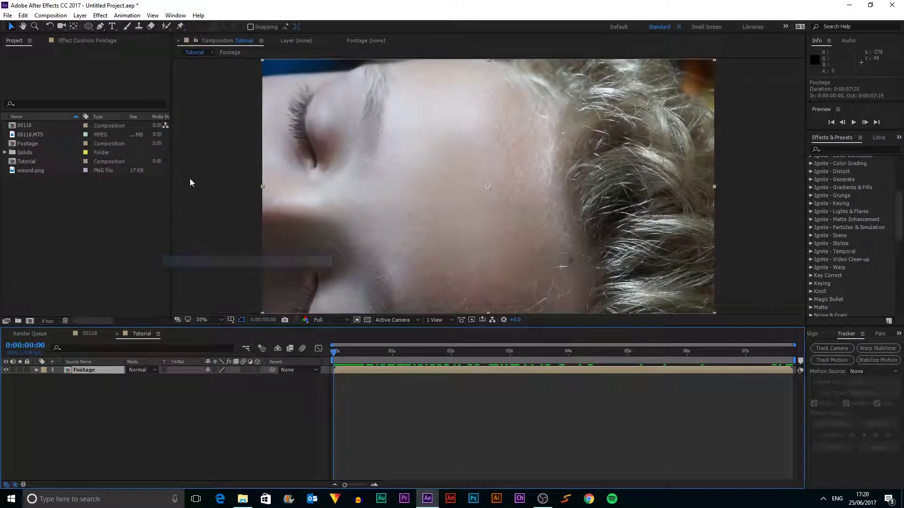
click(177, 16)
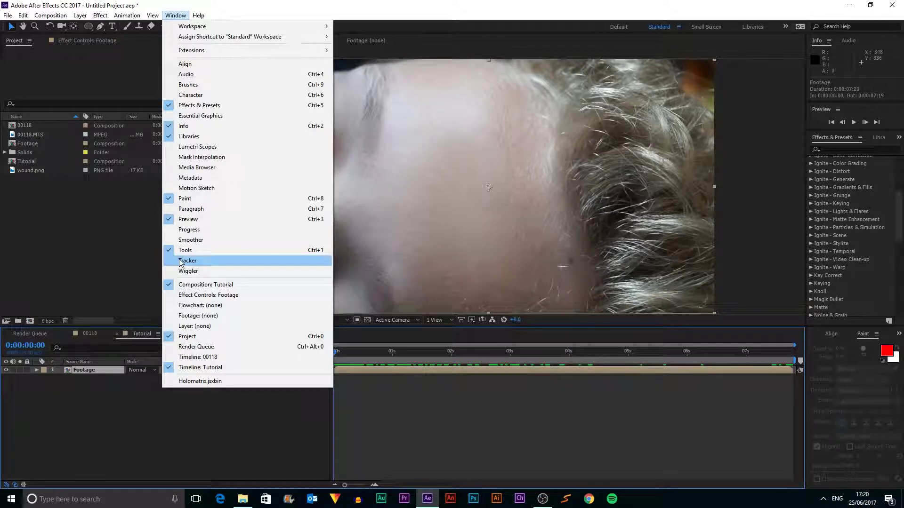
click(188, 260)
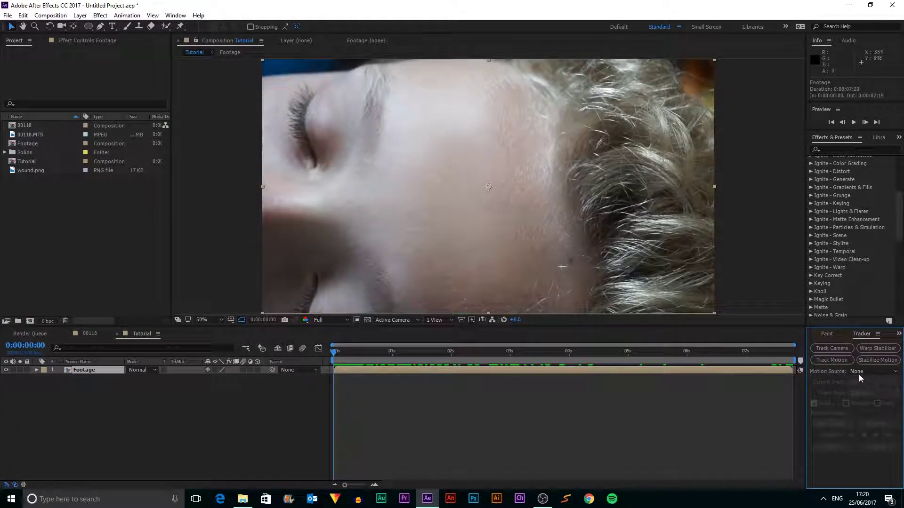
click(826, 362)
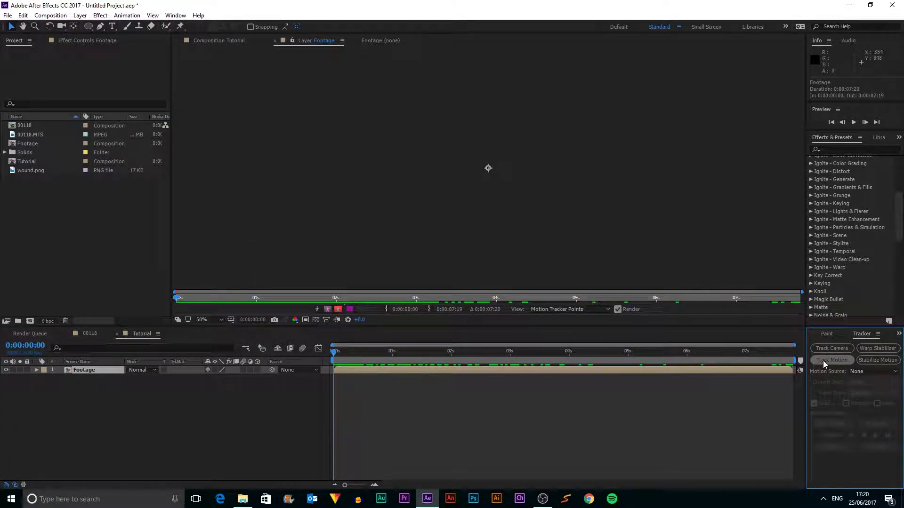
Step: Enlarge Track Point 1's feature and search boxes over the upper eye
click(492, 170)
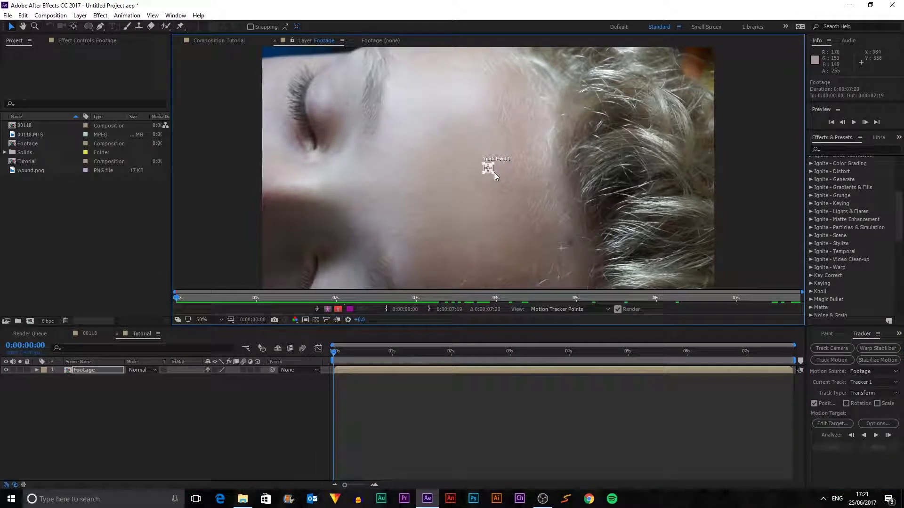
drag(502, 179, 323, 161)
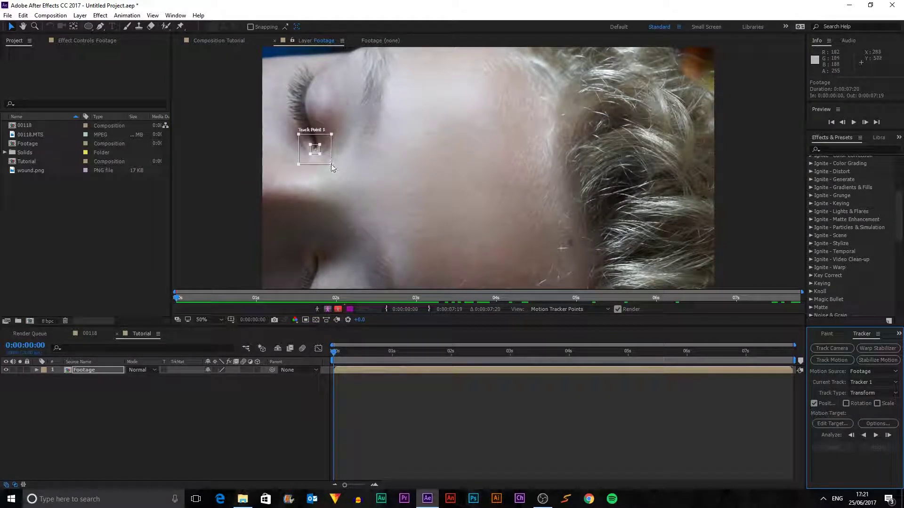
click(320, 157)
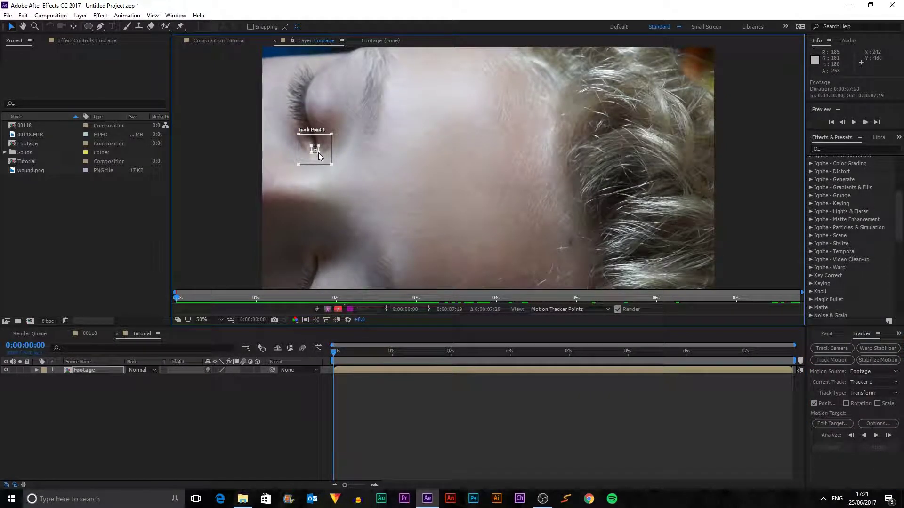
drag(331, 165, 326, 160)
Step: Turn on Rotation and Scale tracking and place Track Point 2 on the lower eye
click(861, 403)
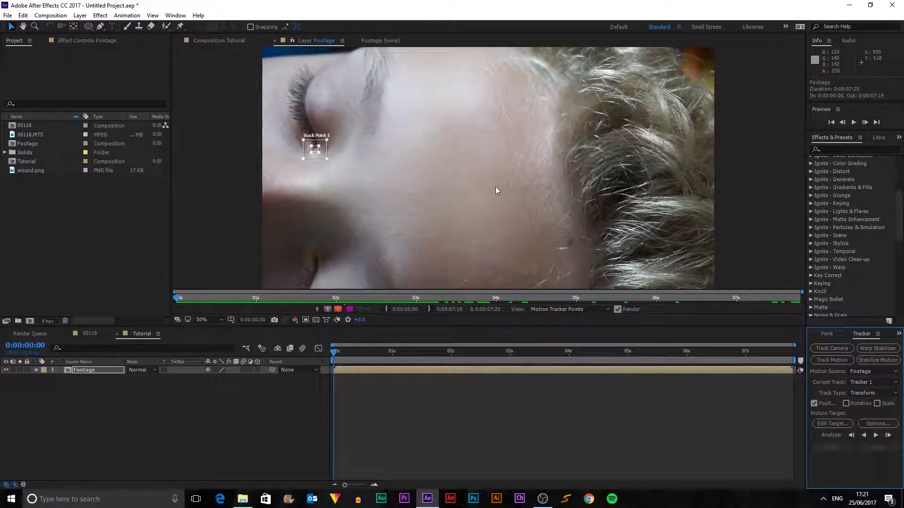
click(877, 404)
click(851, 404)
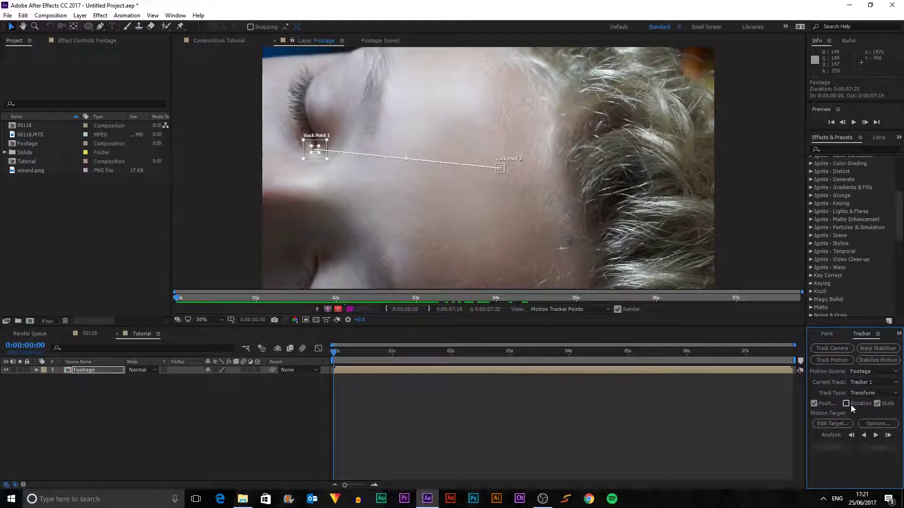
click(500, 171)
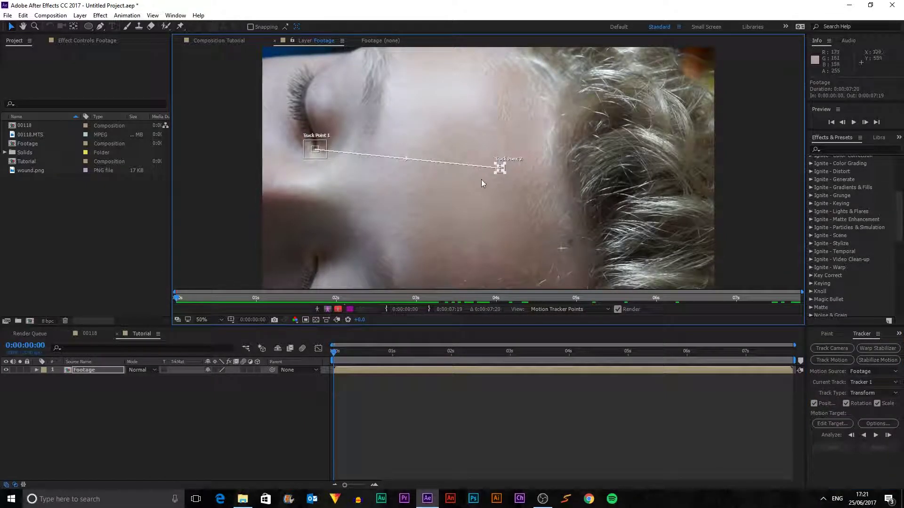
drag(507, 176, 324, 263)
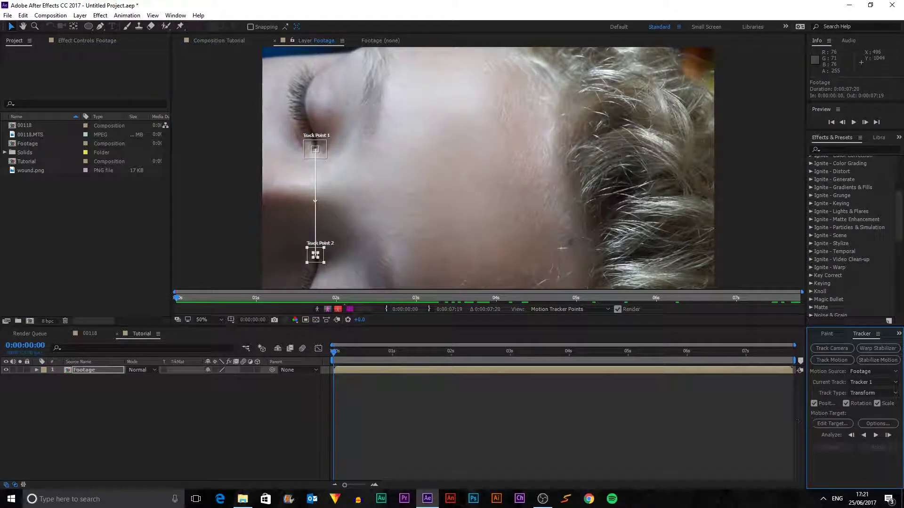
Step: Analyze forward, fix Track Point 1's drift at 0:00:04:03, then advance frame by frame
click(875, 435)
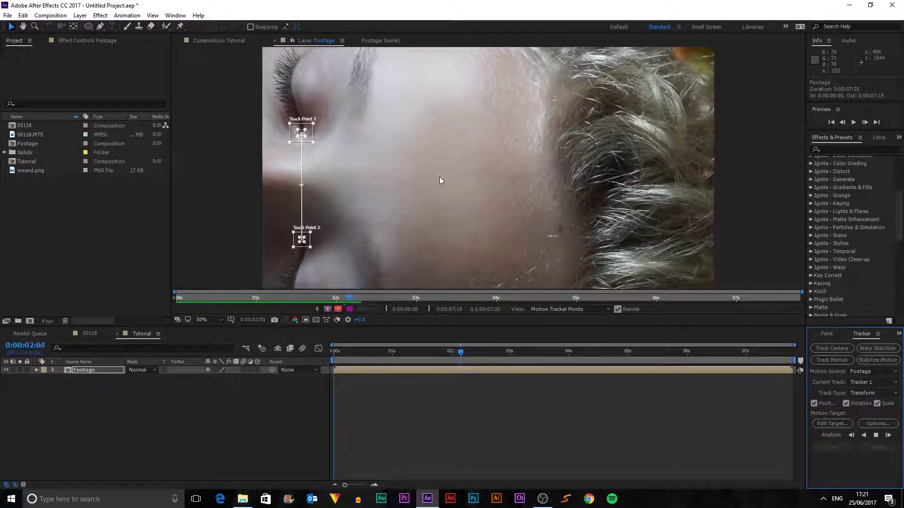
click(876, 435)
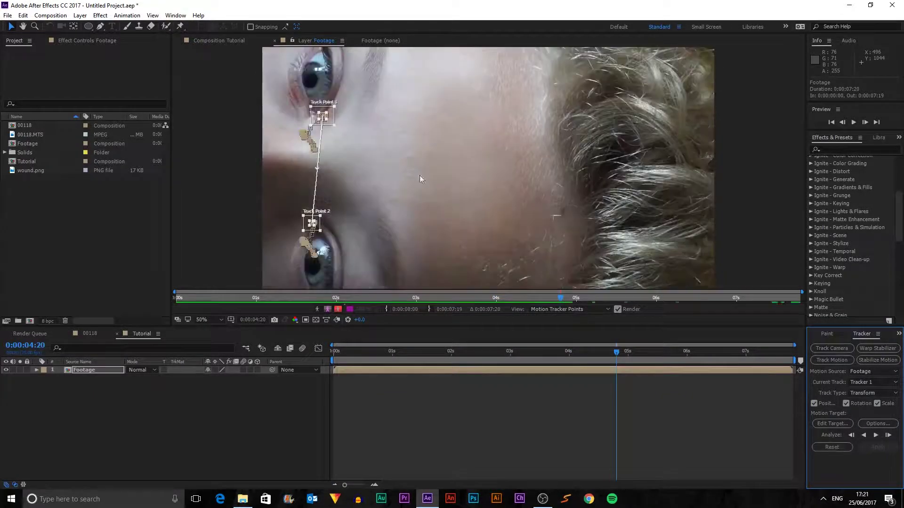
scroll(343, 150, up, 2)
scroll(516, 161, down, 3)
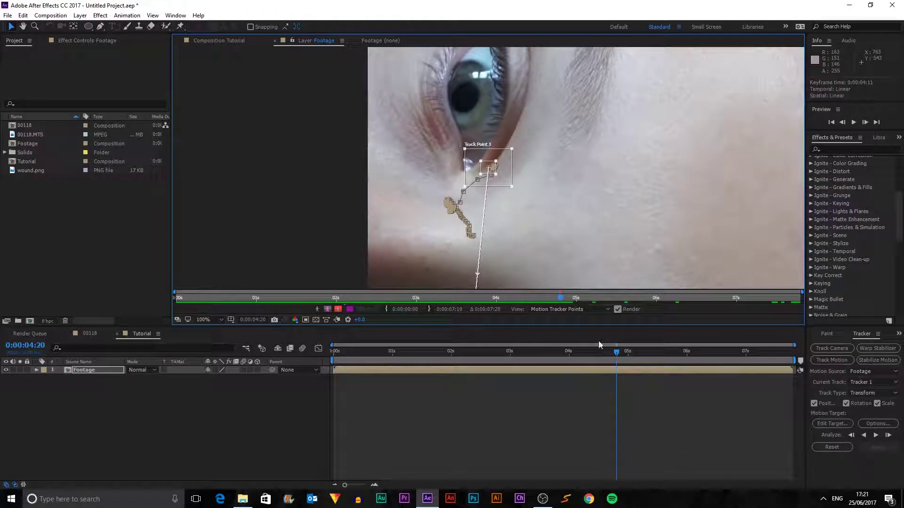
drag(560, 299, 523, 299)
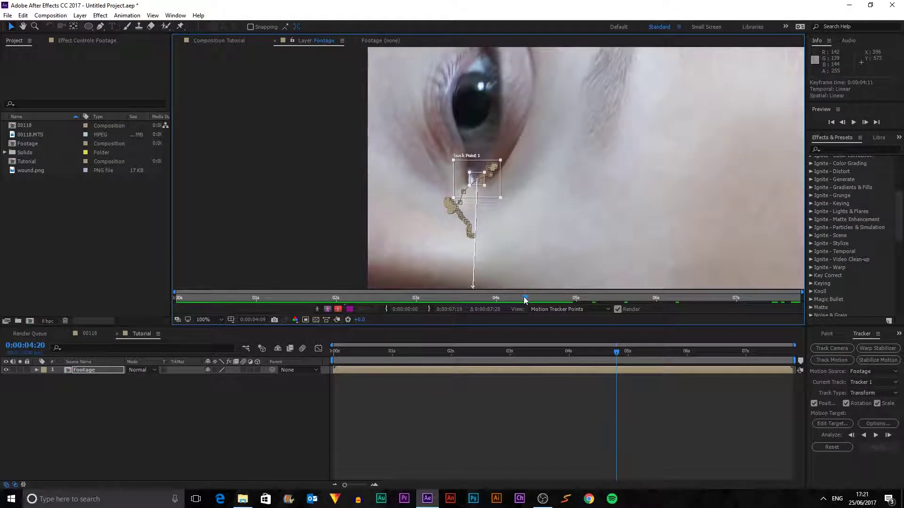
drag(492, 192, 485, 196)
click(887, 436)
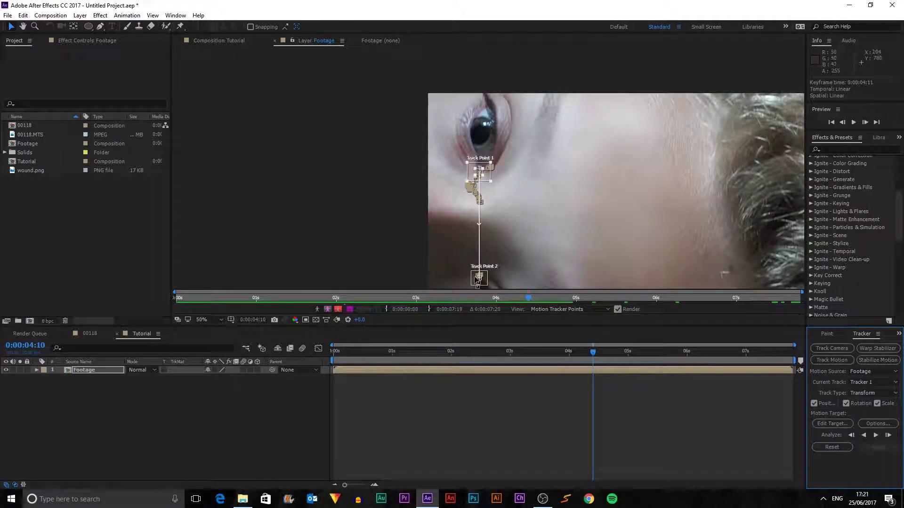
click(888, 435)
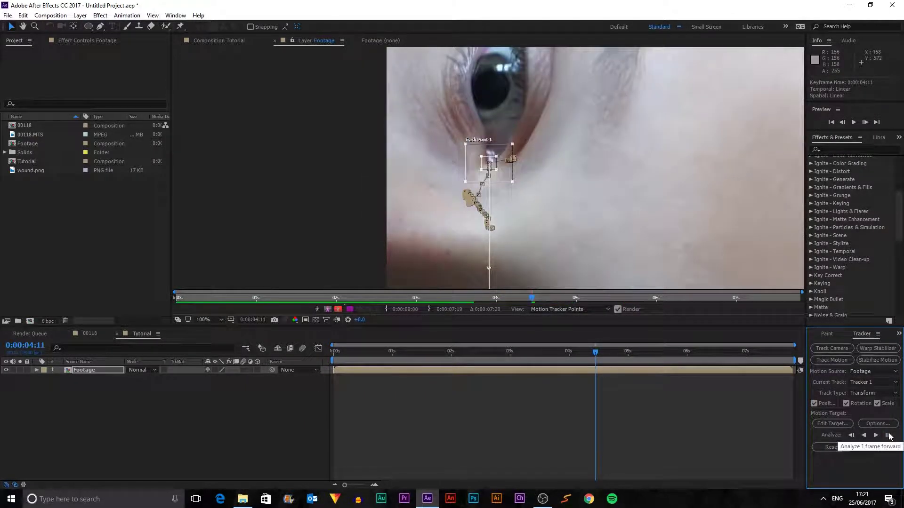
click(887, 436)
click(888, 435)
click(888, 435)
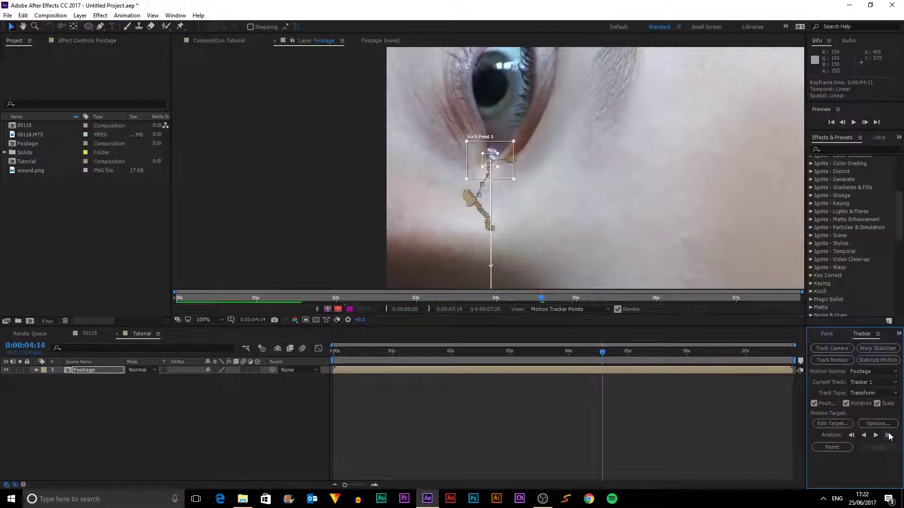
click(888, 435)
click(888, 435)
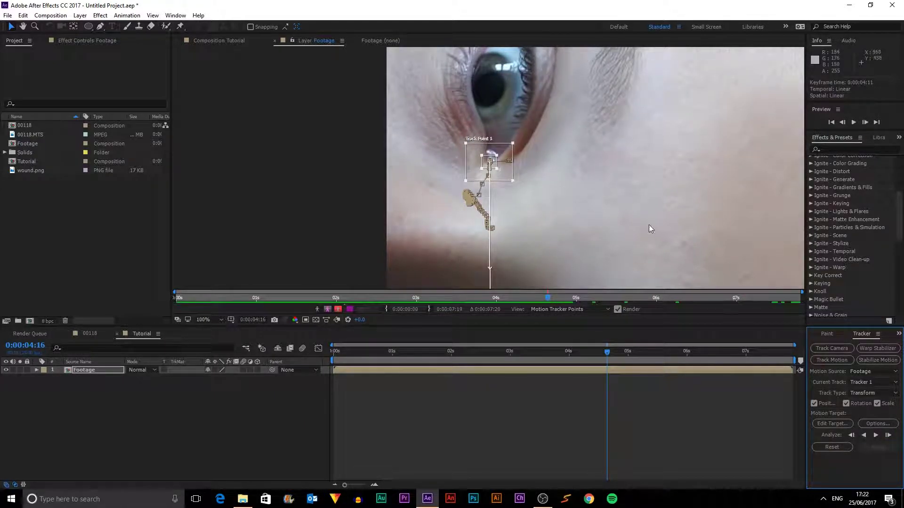
Step: Resume analysis, correct Track Point 1 at 0:00:05:14, and track to the last frame 0:00:07:19
key(comma)
key(comma)
click(875, 435)
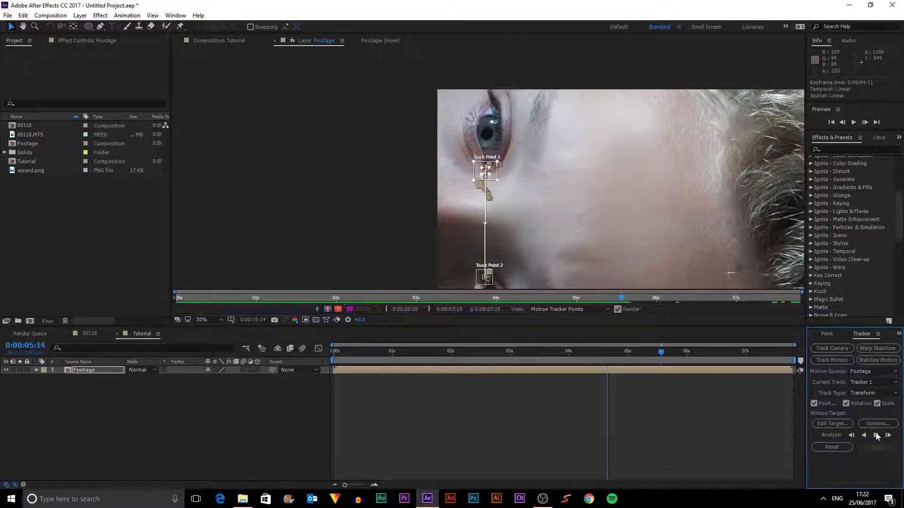
key(period)
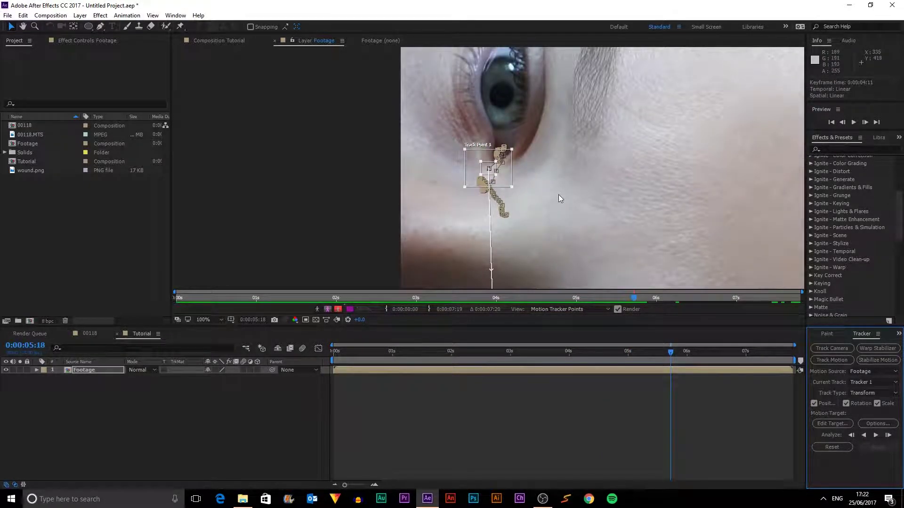
key(period)
mouse_move(634, 295)
mouse_down()
mouse_move(614, 295)
mouse_move(624, 298)
mouse_up()
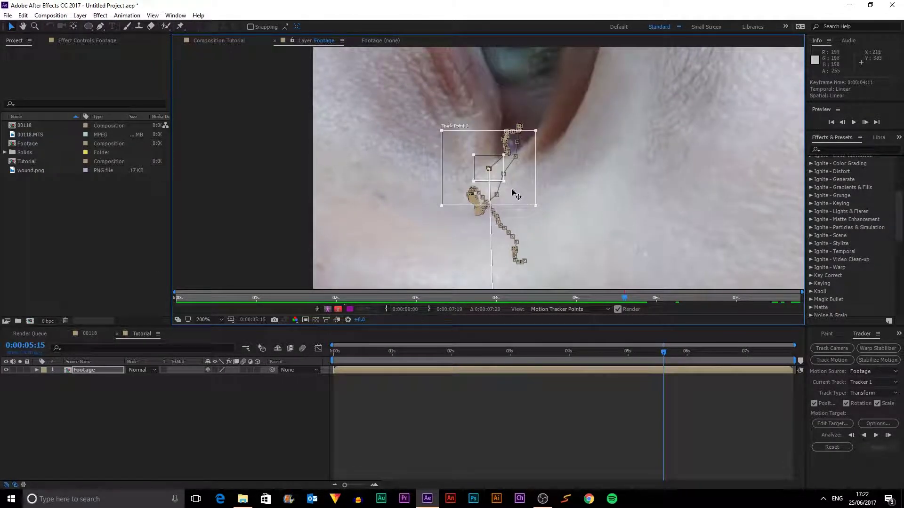
drag(513, 190, 529, 186)
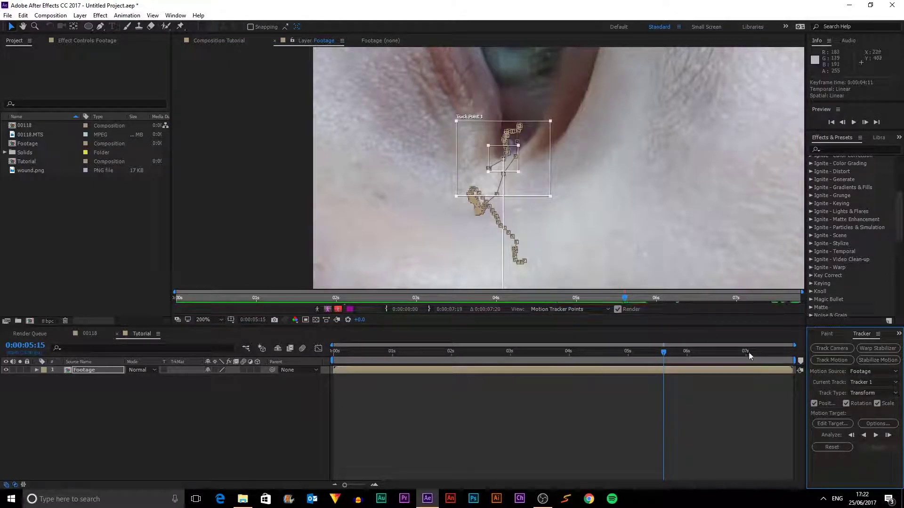
click(877, 436)
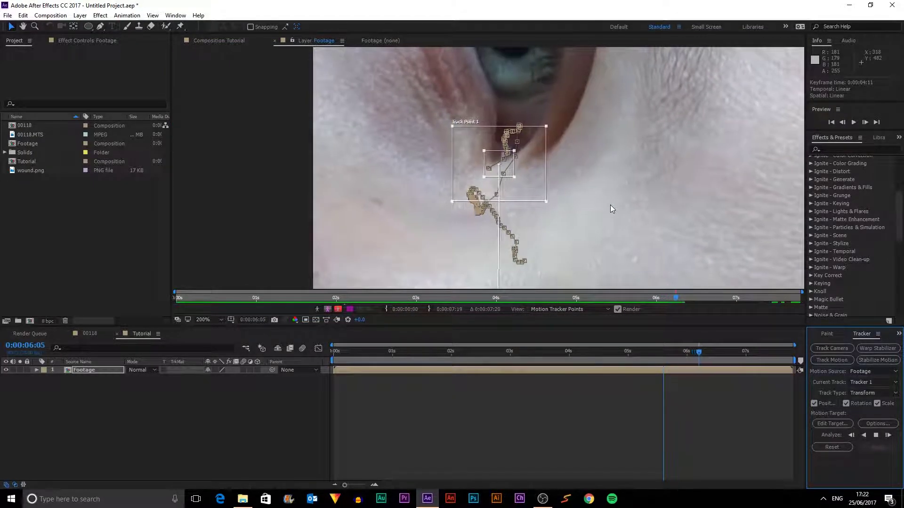
scroll(651, 214, down, 1)
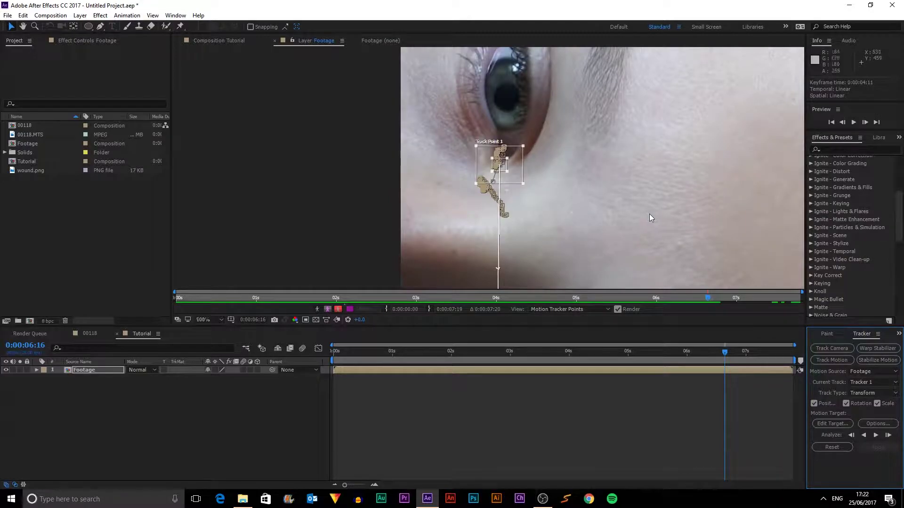
scroll(649, 213, down, 3)
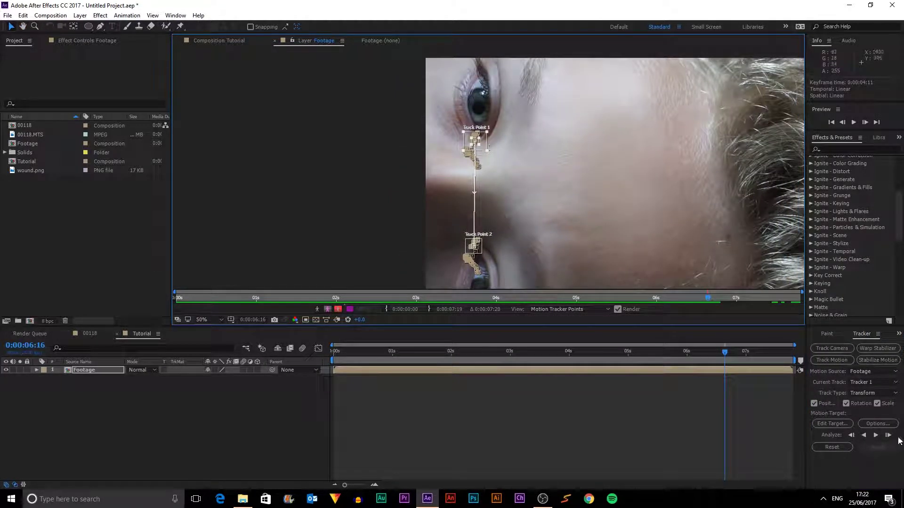
click(876, 435)
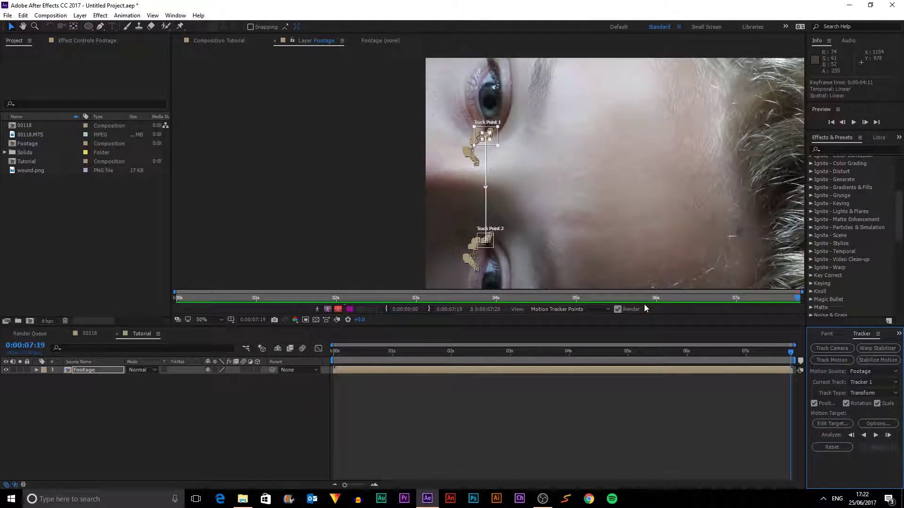
Step: Add a new Null Object and set Null 2 as the tracker's motion target
right_click(159, 409)
mouse_move(191, 311)
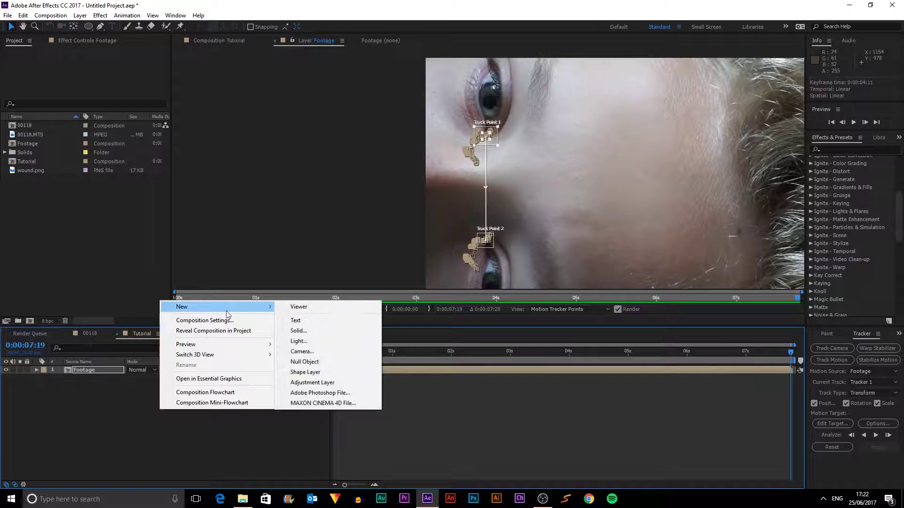
click(299, 365)
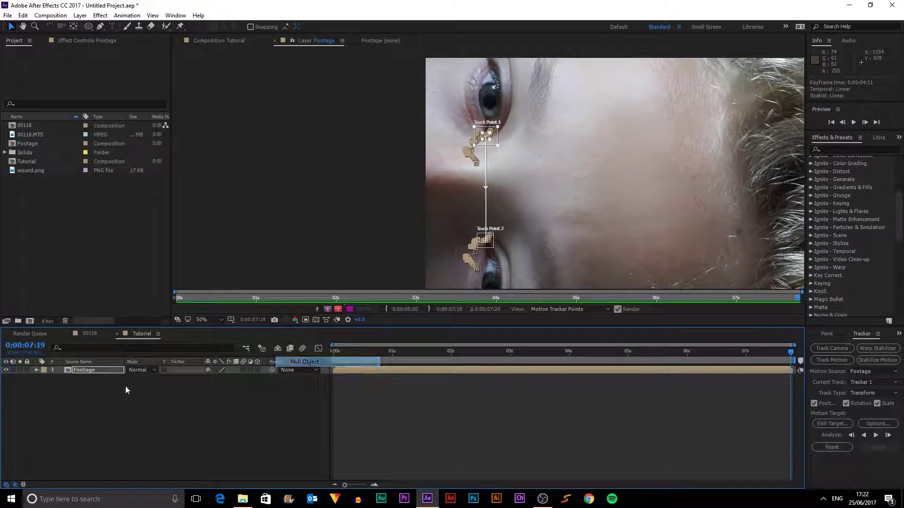
click(831, 423)
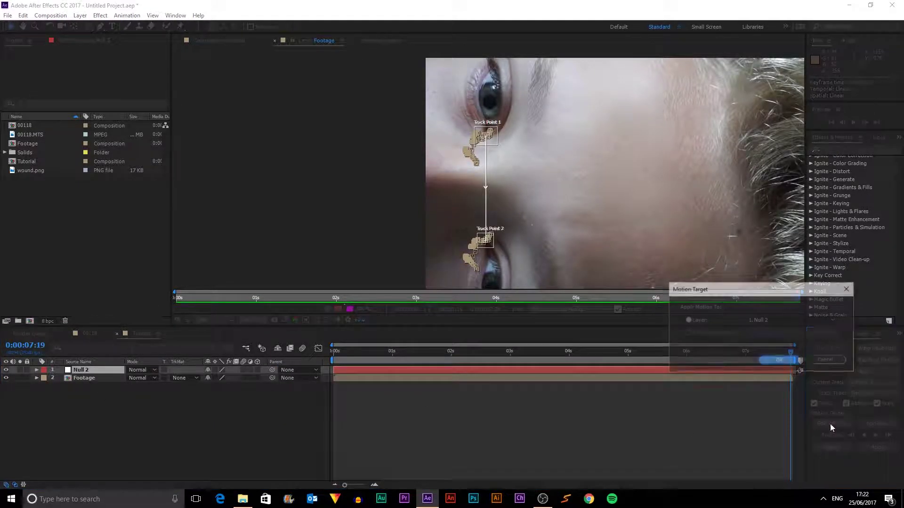
click(774, 320)
click(765, 329)
click(779, 361)
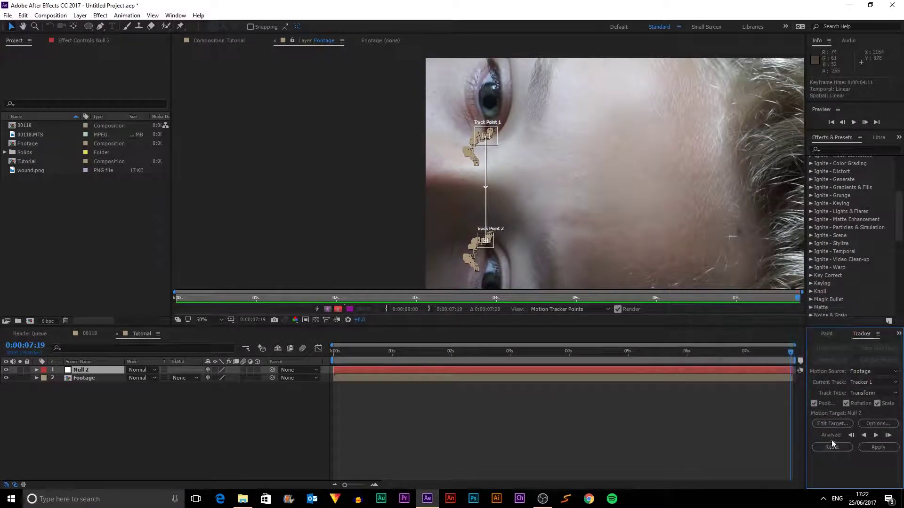
Step: Apply the track to Null 2 in X and Y, then scrub to check it
click(877, 447)
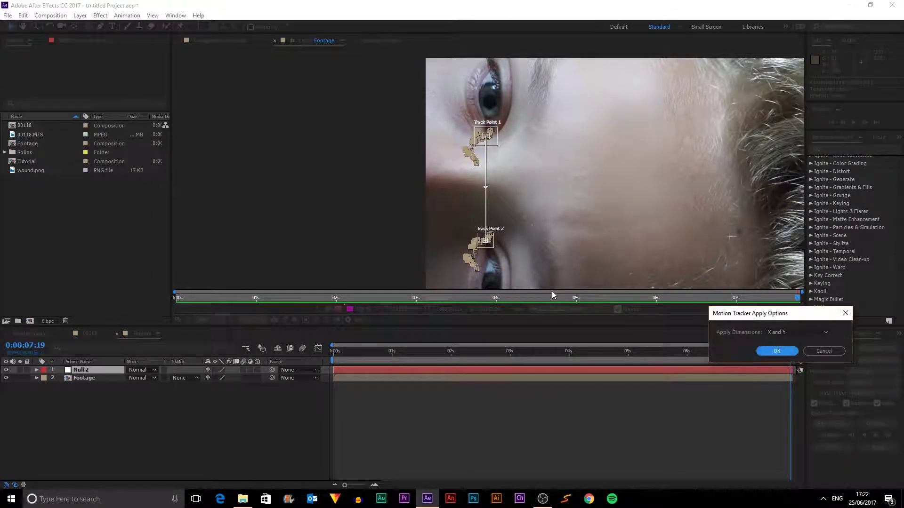
click(776, 351)
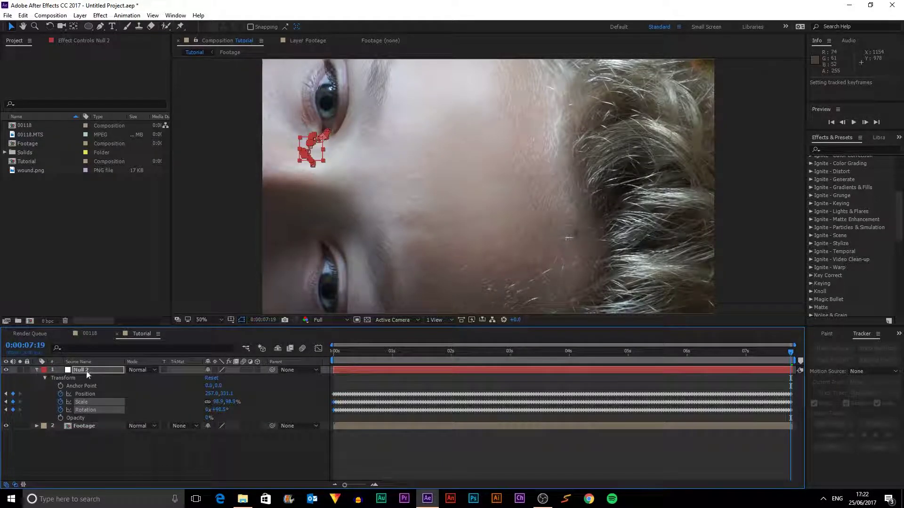
key(u)
drag(358, 352, 333, 354)
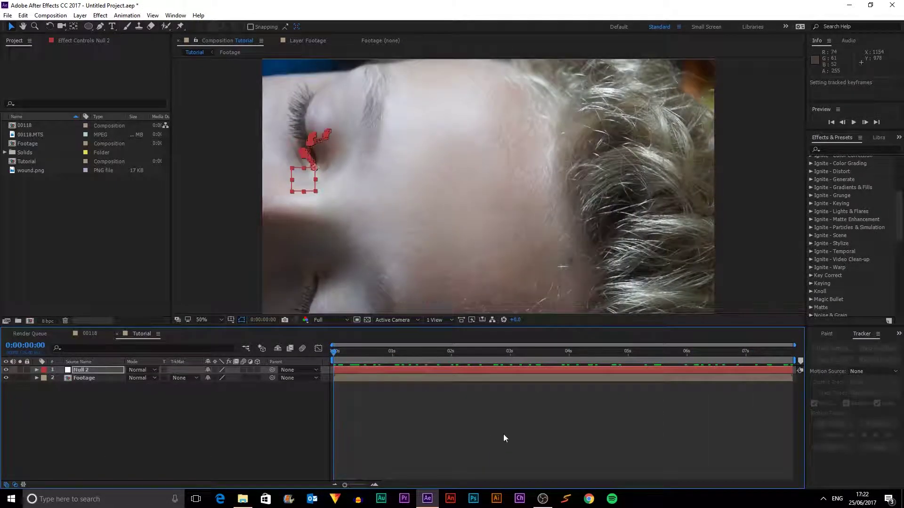
Step: Add wound.png to the Tutorial composition and position it on the forehead
click(504, 434)
drag(36, 170, 142, 366)
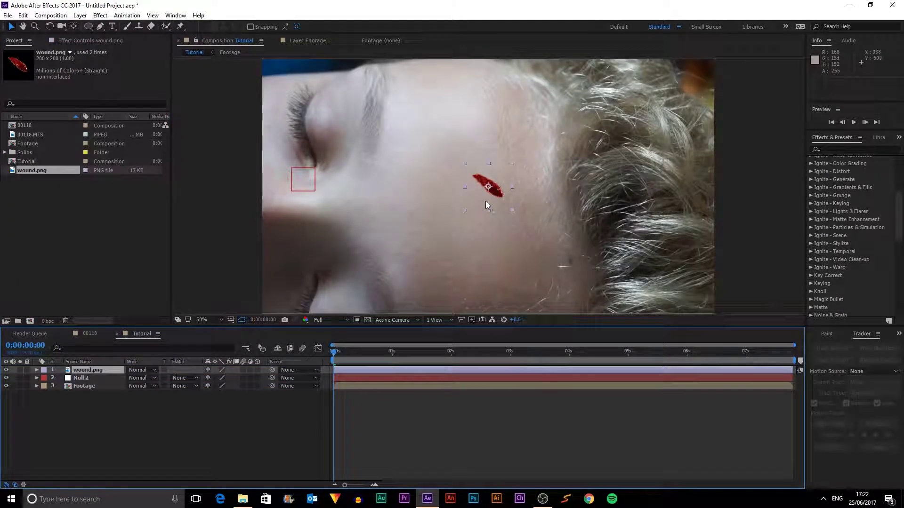
drag(485, 202, 472, 217)
scroll(476, 216, up, 2)
scroll(489, 234, down, 2)
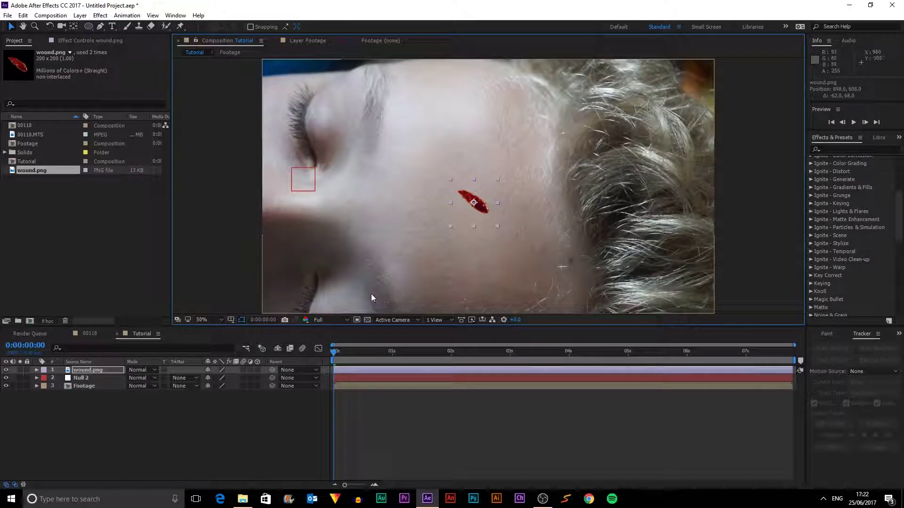
Step: Scale the wound up to about 180% and rotate it to 63°
key(s)
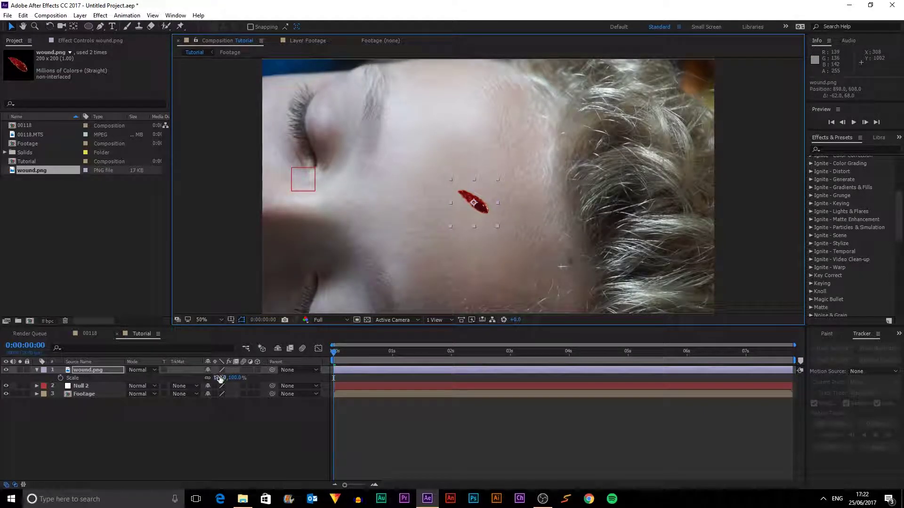
drag(219, 379, 253, 379)
key(r)
scroll(498, 218, up, 2)
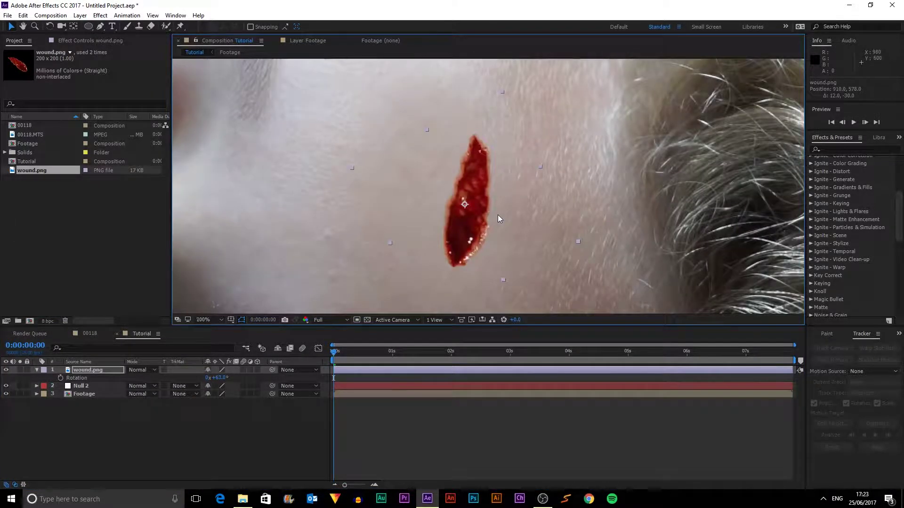
scroll(498, 215, up, 2)
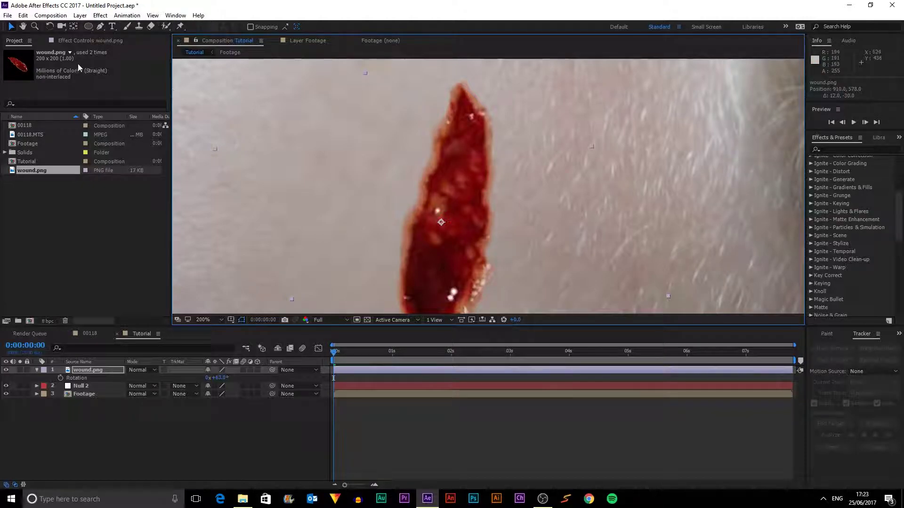
Step: Trace Mask 1 around the wound outline with the Pen tool
click(100, 26)
click(458, 88)
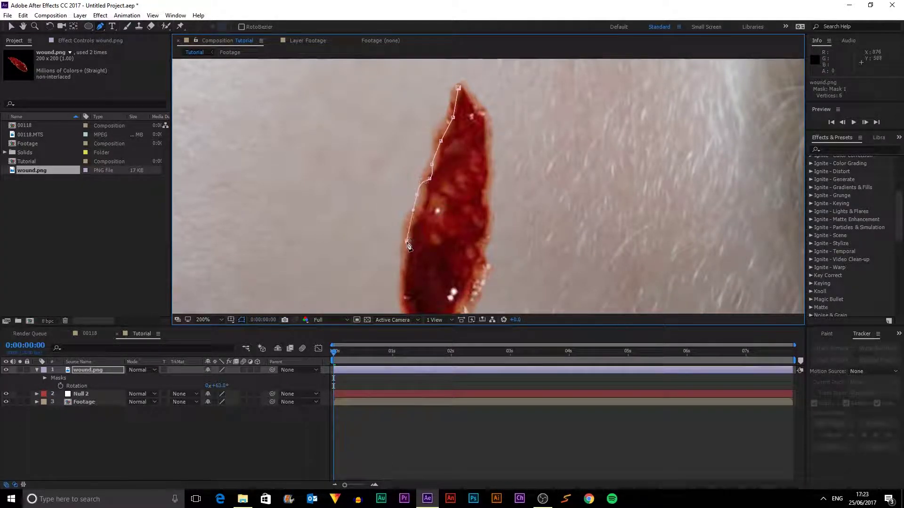
scroll(404, 286, down, 2)
click(401, 273)
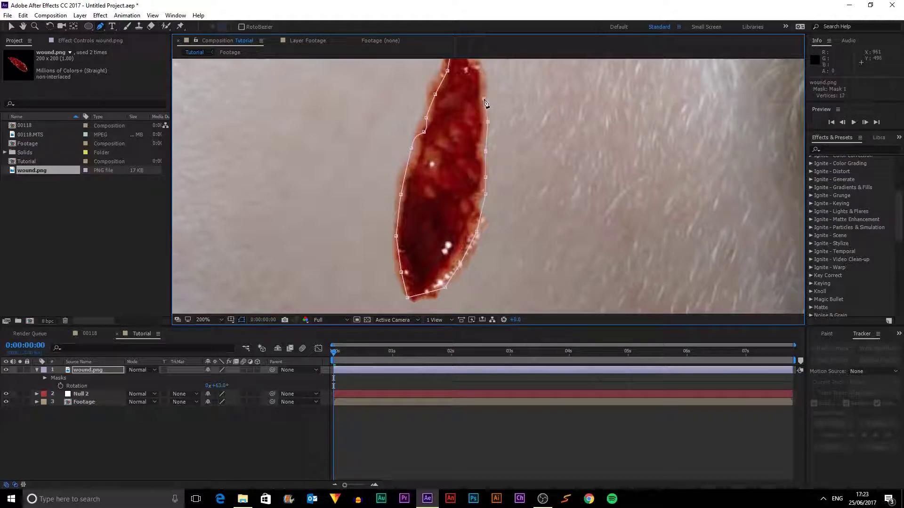
drag(504, 77, 523, 214)
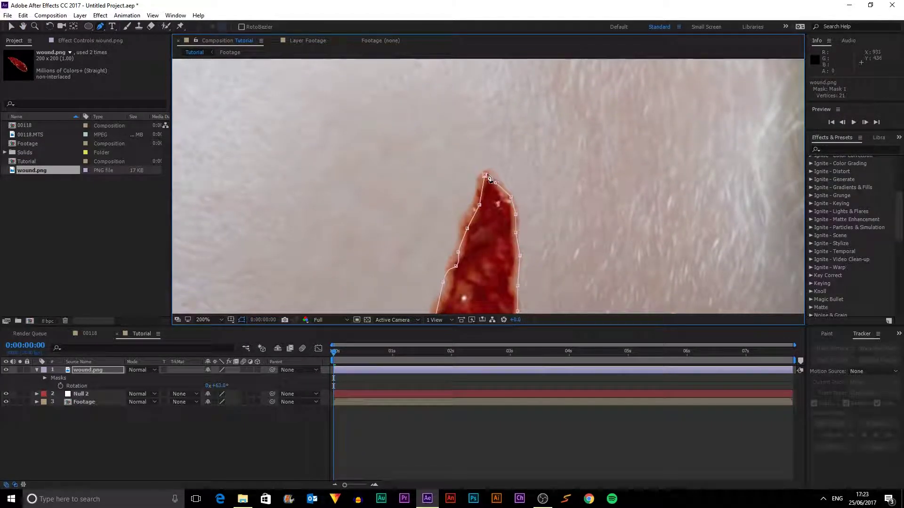
scroll(488, 177, down, 4)
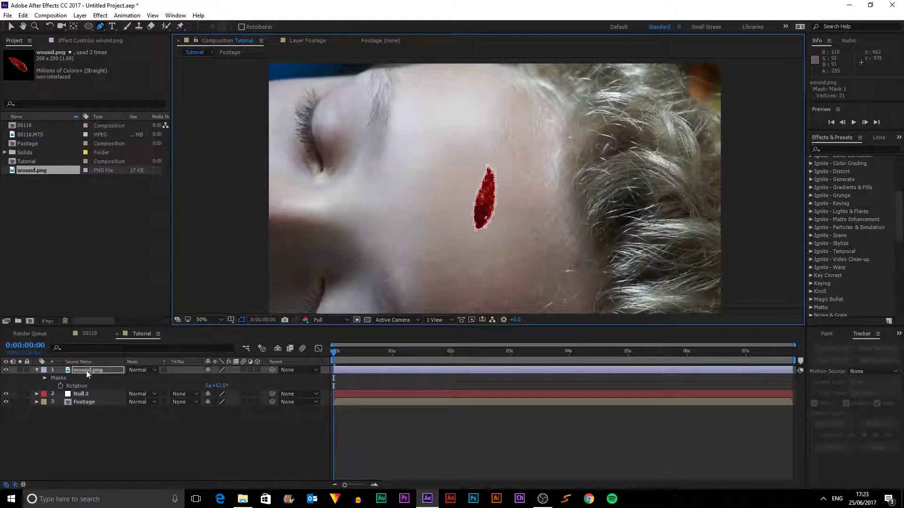
Step: Set the wound mask's feather to 50 pixels
click(87, 370)
key(f)
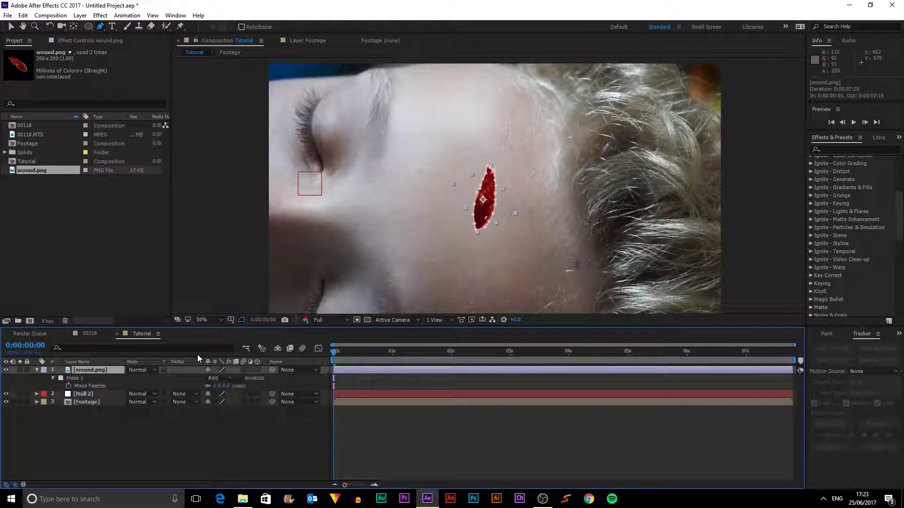
drag(218, 385, 256, 385)
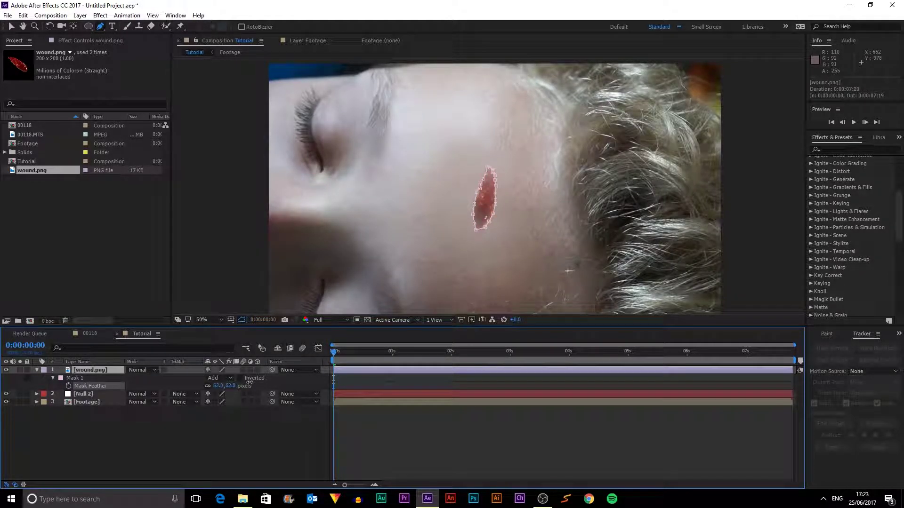
click(234, 386)
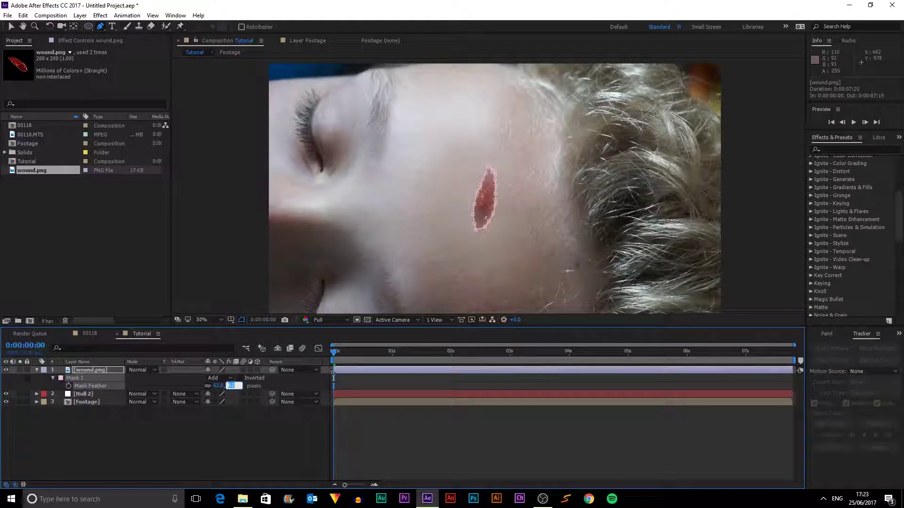
key(Return)
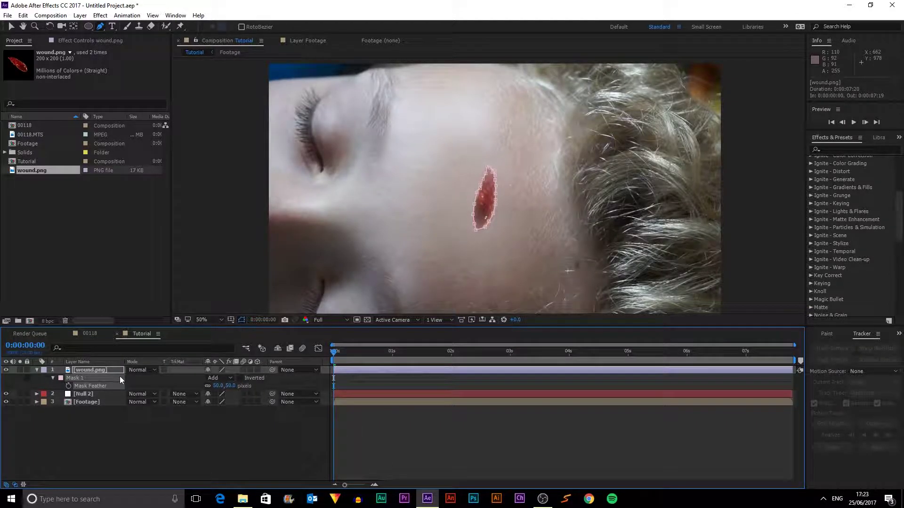
key(f)
Step: Set Mask 1's expansion to 20 pixels
key(m)
key(m)
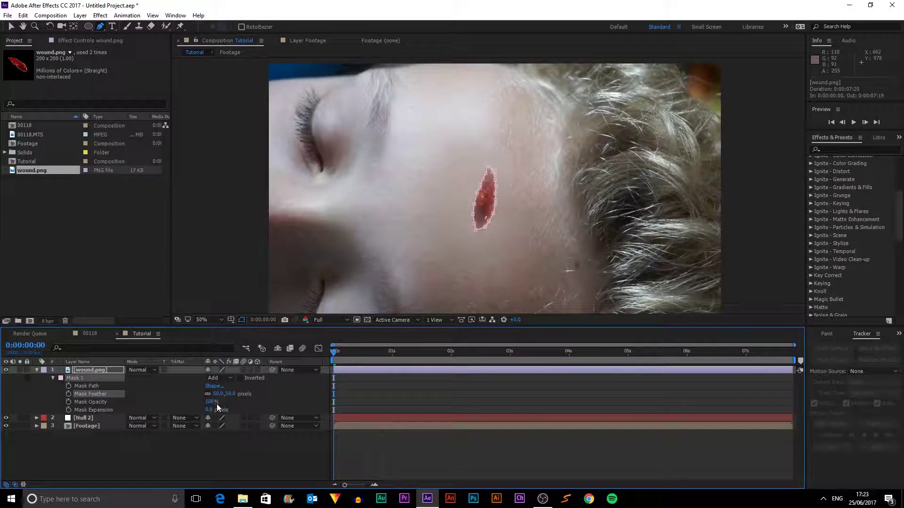
drag(213, 410, 230, 409)
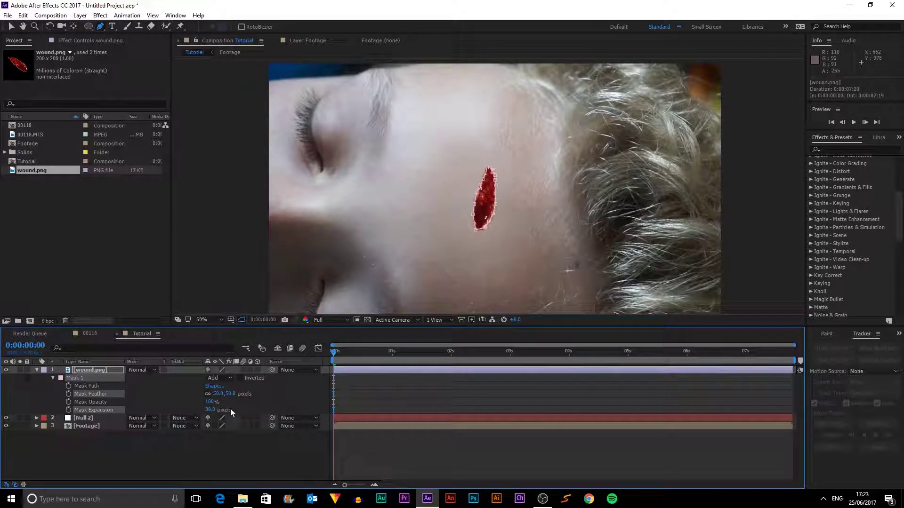
click(583, 447)
key(period)
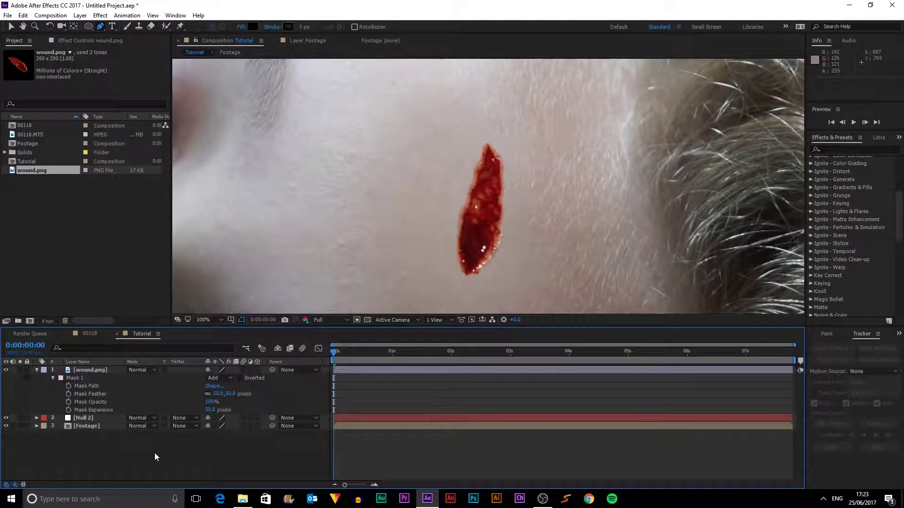
drag(209, 408, 209, 427)
click(210, 438)
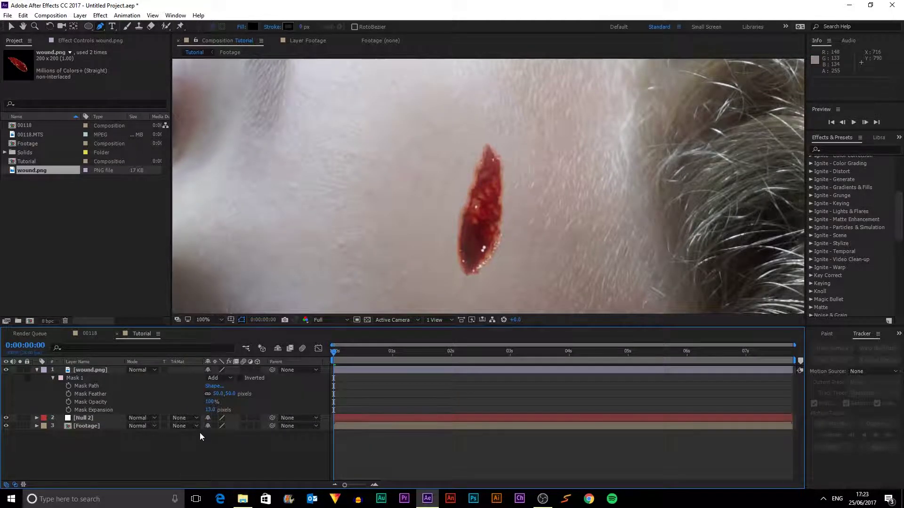
click(211, 410)
text(20)
key(Return)
Step: Collapse the wound's mask properties and reselect the wound with the Selection tool
click(430, 452)
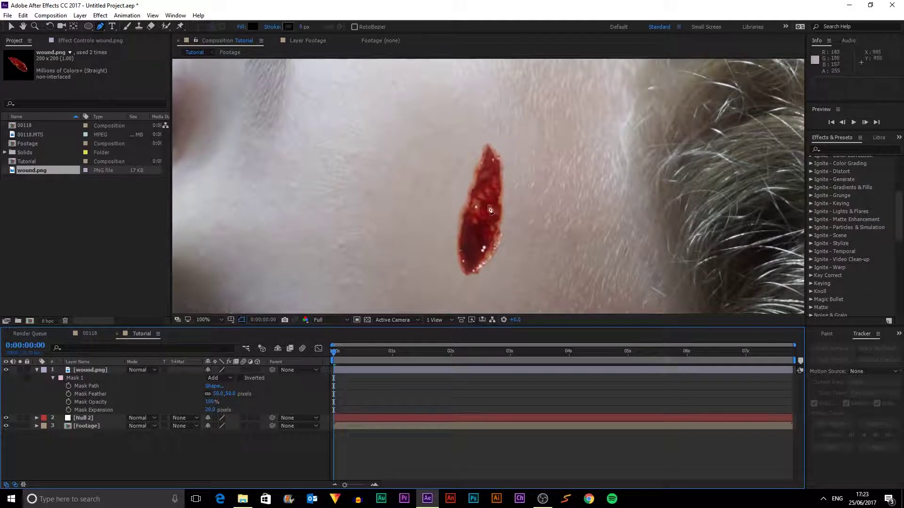
click(37, 370)
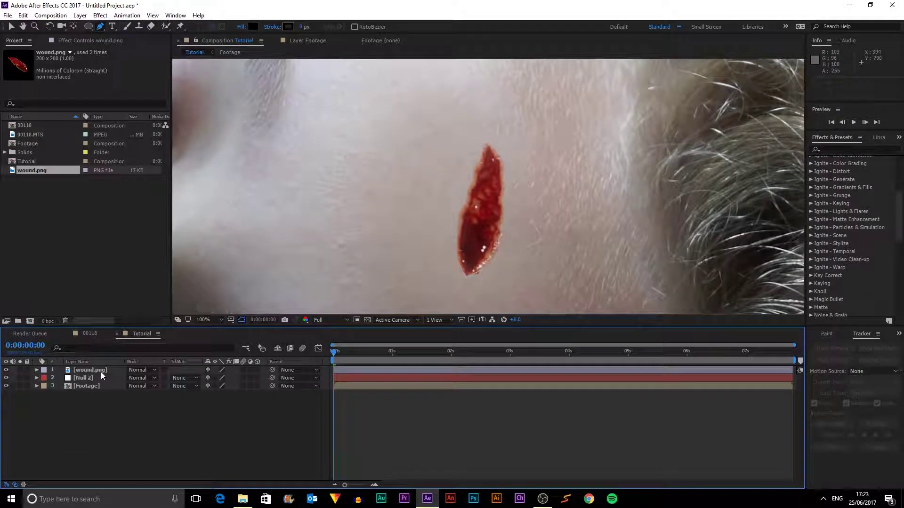
click(101, 371)
click(513, 442)
scroll(468, 201, down, 2)
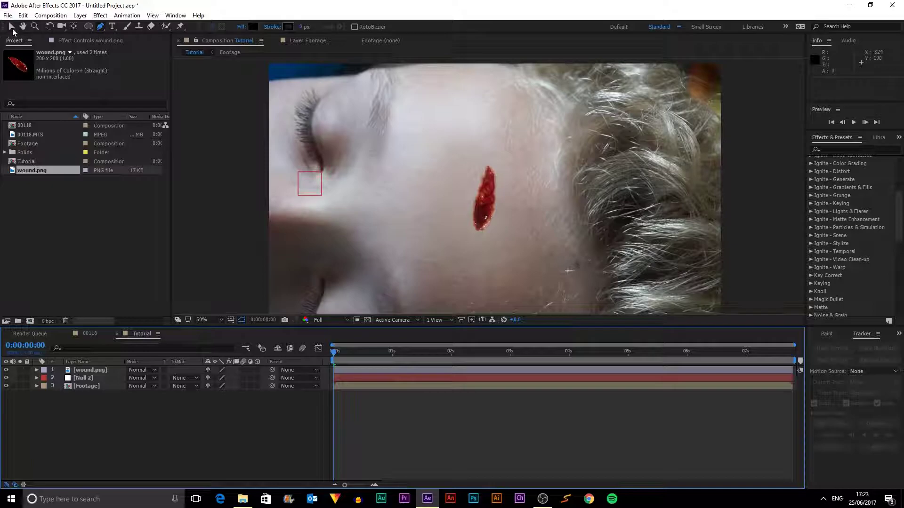
key(v)
click(469, 207)
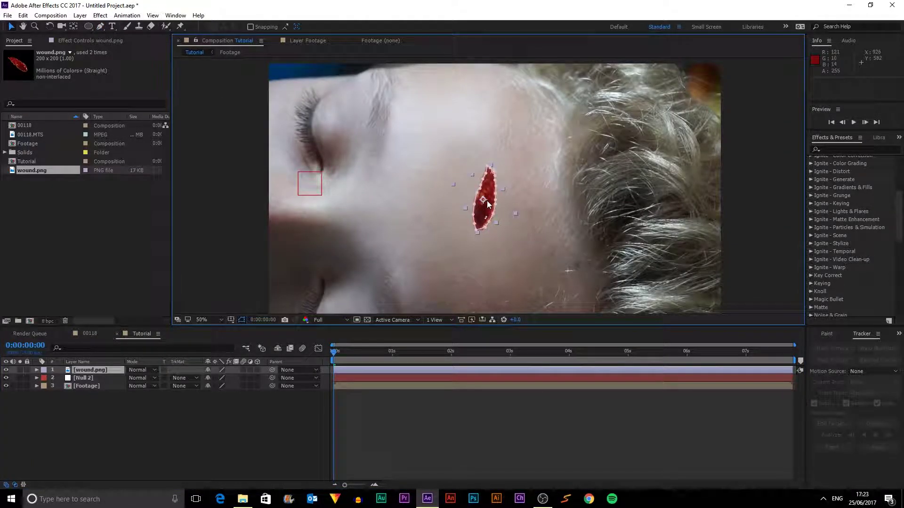
Step: Apply Hue/Saturation to the wound with Reds saturation 25 and lightness -28
click(852, 150)
text(hue)
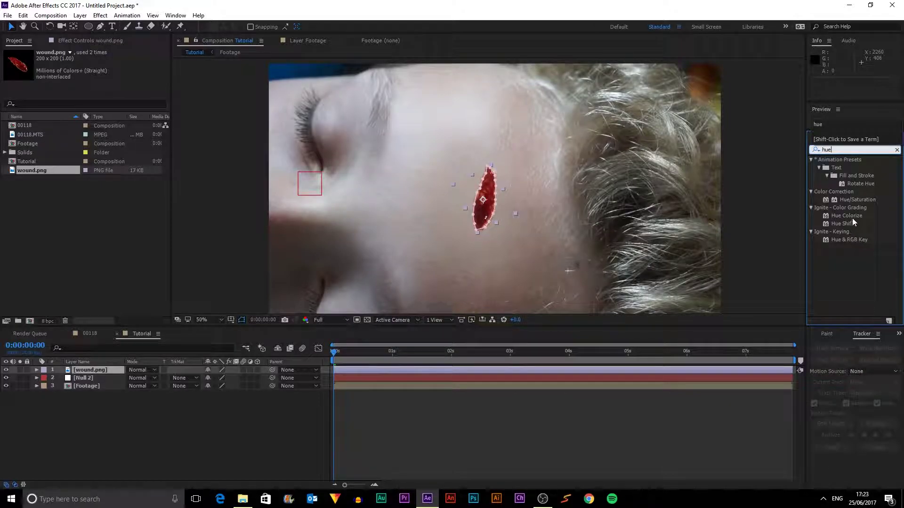
drag(857, 199, 484, 202)
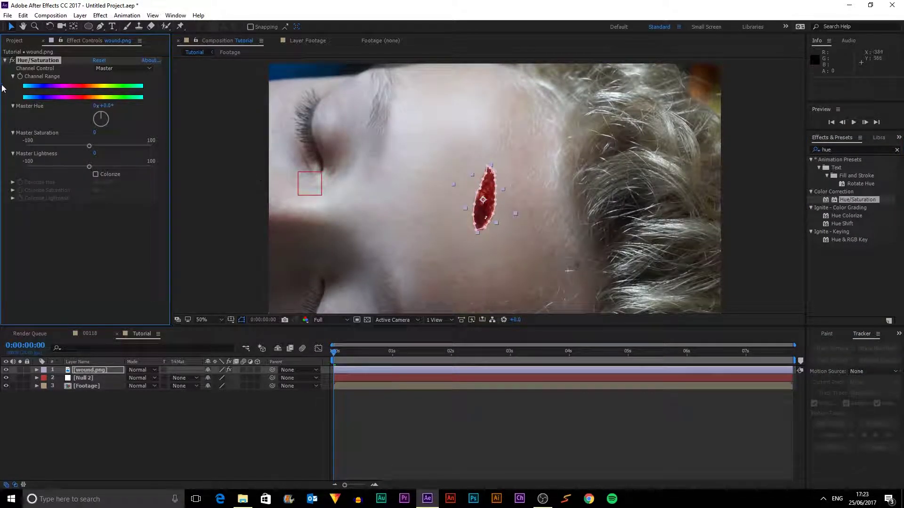
click(137, 70)
click(122, 78)
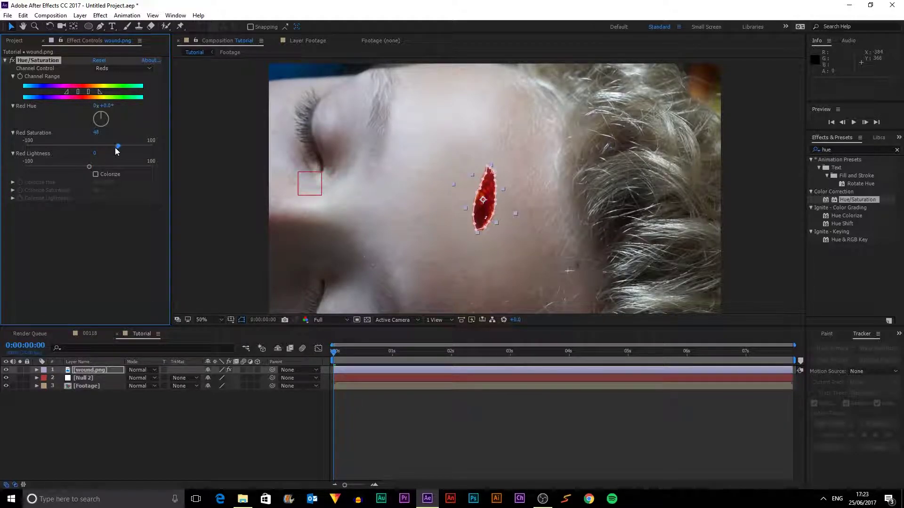
drag(120, 147, 69, 166)
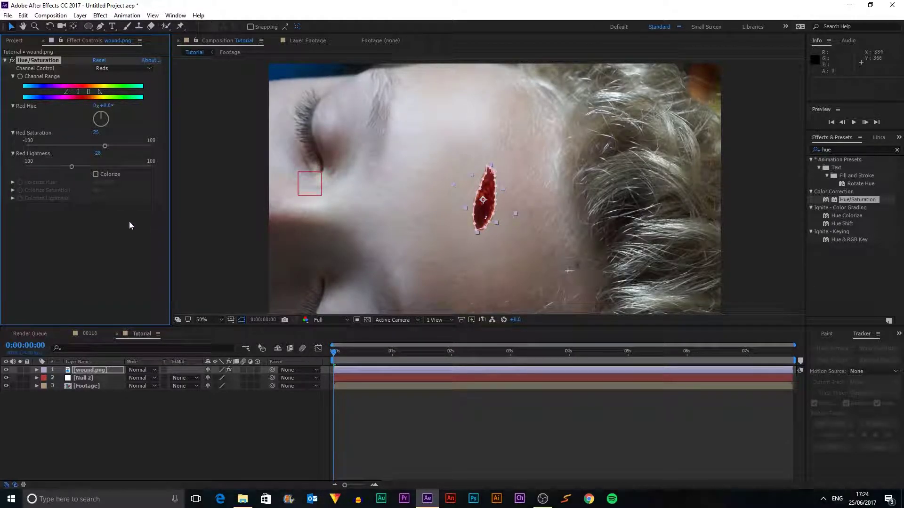
click(197, 249)
key(period)
key(period)
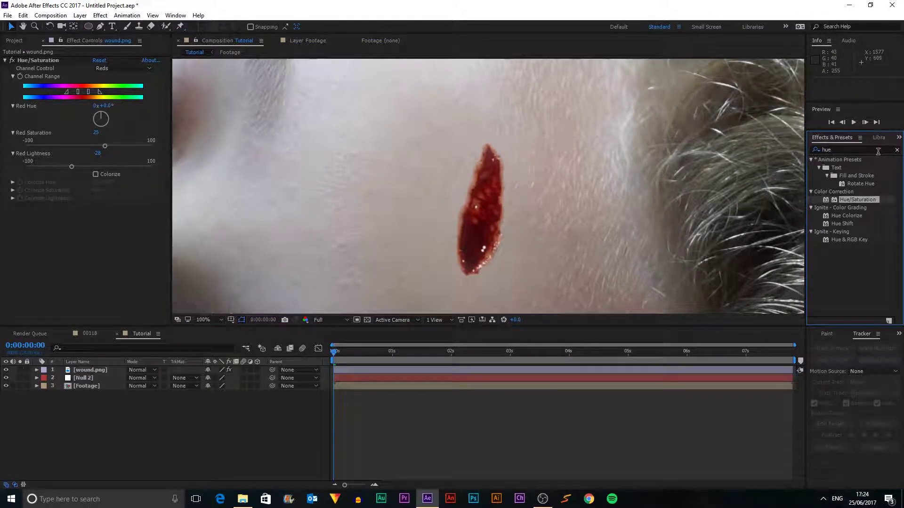
Step: Search for Curves and apply it to the wound.png layer
click(896, 149)
click(871, 149)
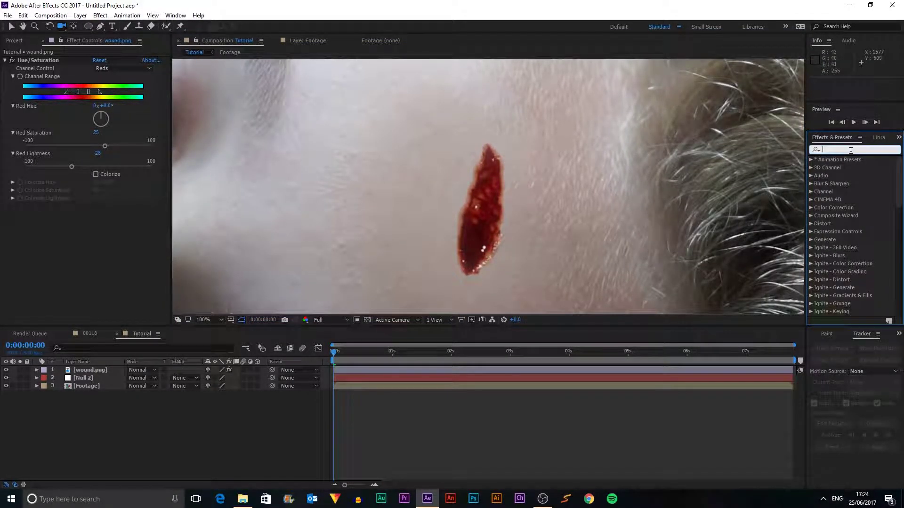
text(curves)
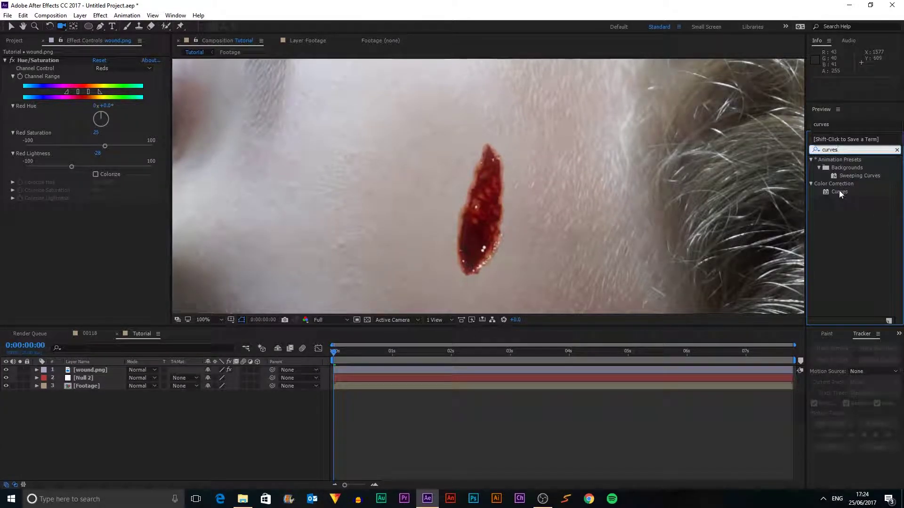
drag(839, 192, 100, 204)
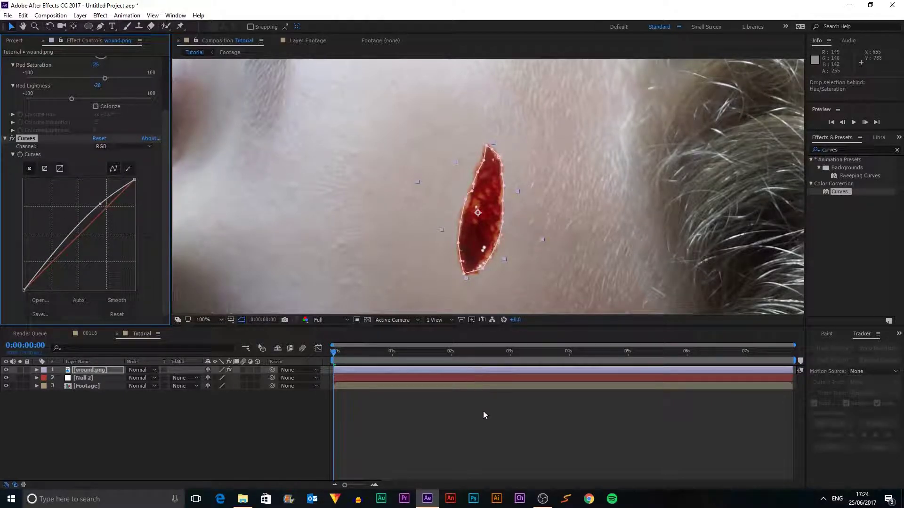
scroll(470, 208, down, 2)
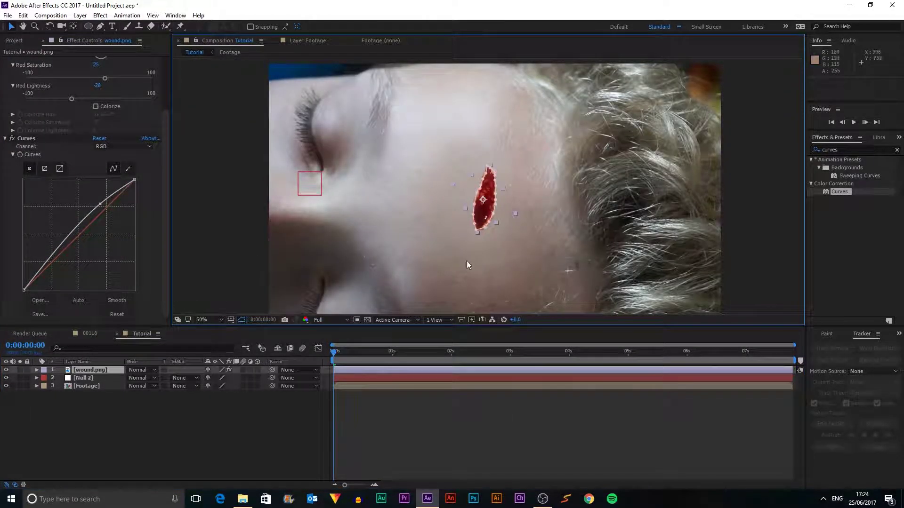
Step: Scale the wound to 222% and parent it to Null 2
key(s)
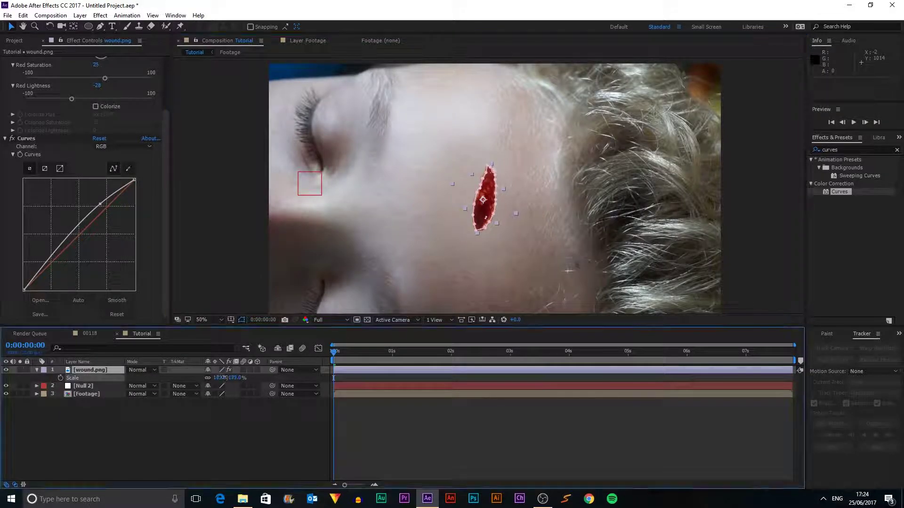
drag(225, 377, 106, 387)
click(440, 411)
drag(335, 352, 354, 354)
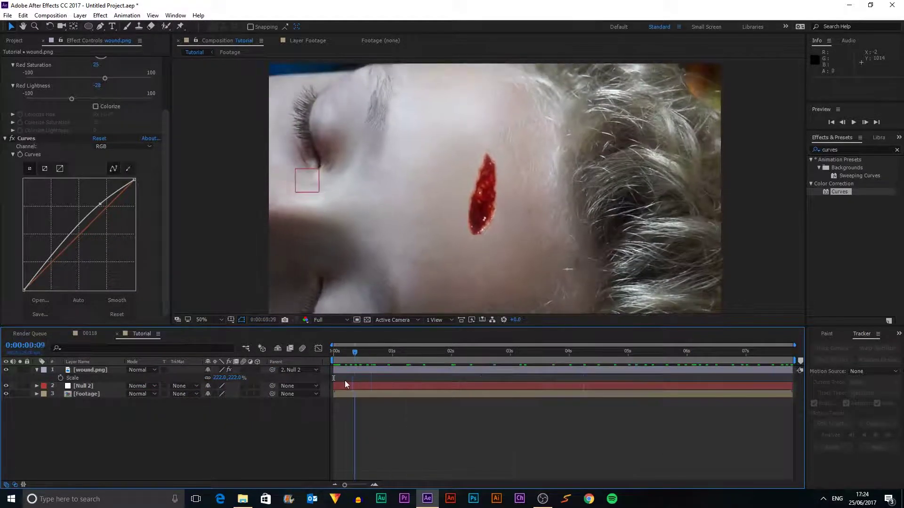
key(Home)
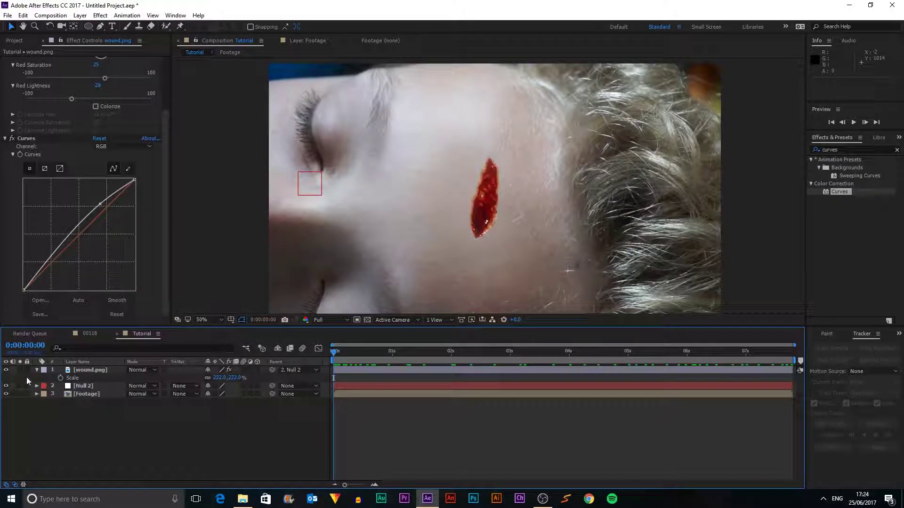
Step: Enable motion blur on the wound, preview it, and collapse Curves and Hue/Saturation
click(37, 371)
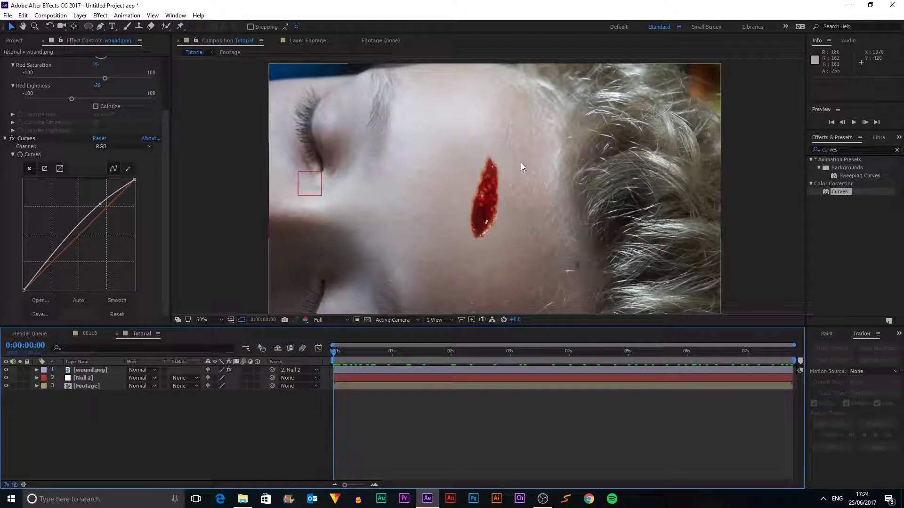
click(244, 369)
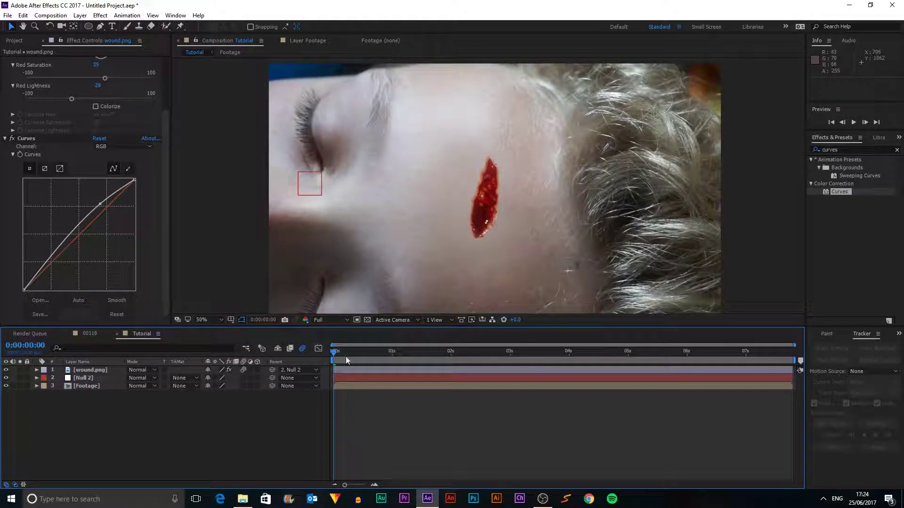
mouse_move(334, 353)
mouse_down()
mouse_move(780, 349)
mouse_move(335, 353)
mouse_up()
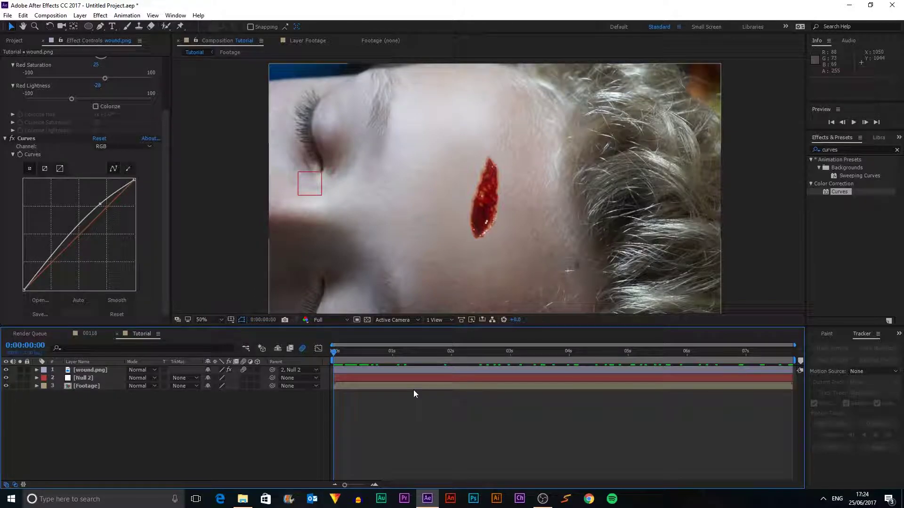
click(5, 139)
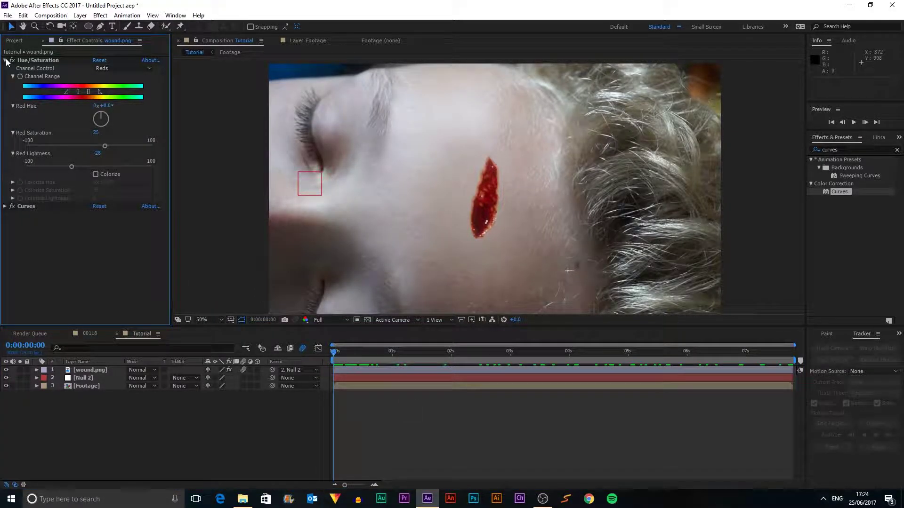
click(6, 61)
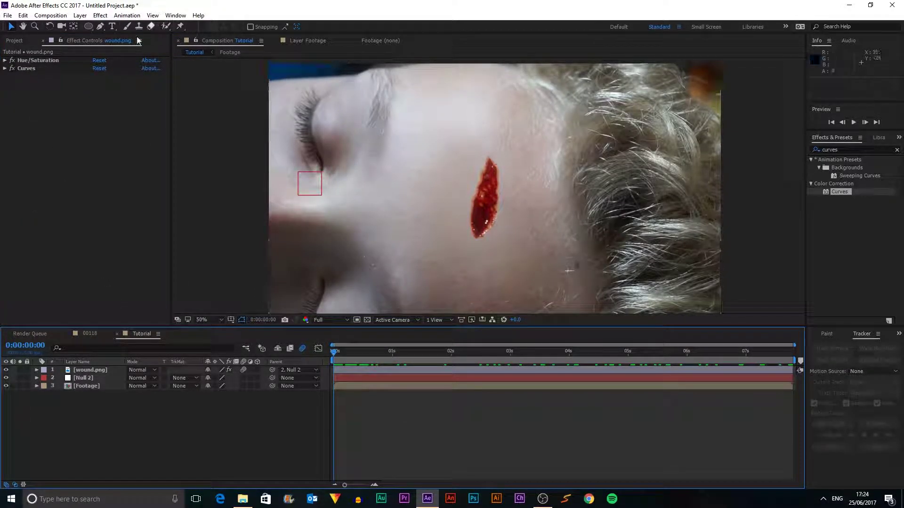
click(89, 27)
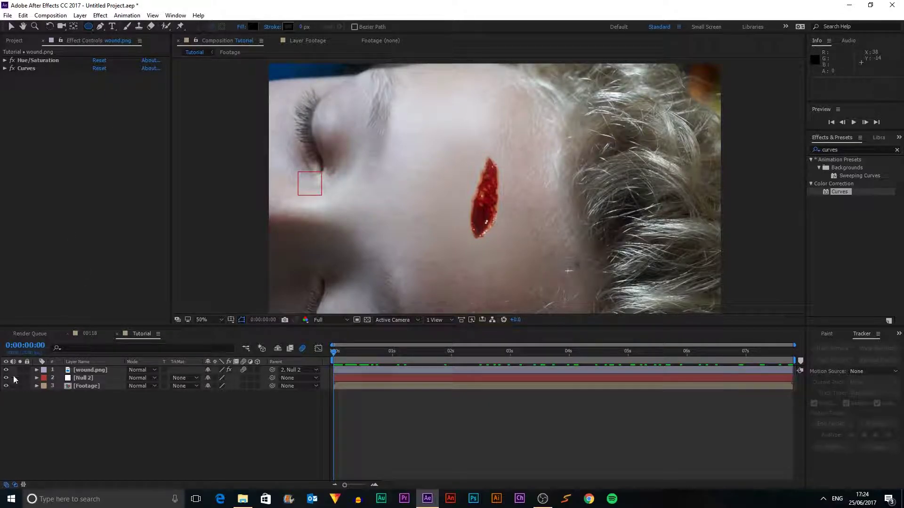
Step: Draw an ellipse over the wound and set Ellipse 1's Fill 1 colour to white
drag(462, 177, 510, 225)
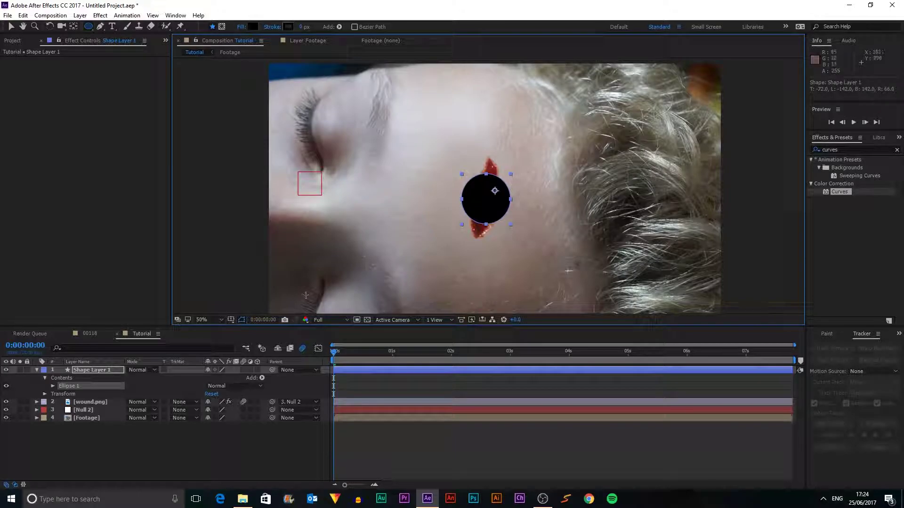
click(91, 370)
click(54, 386)
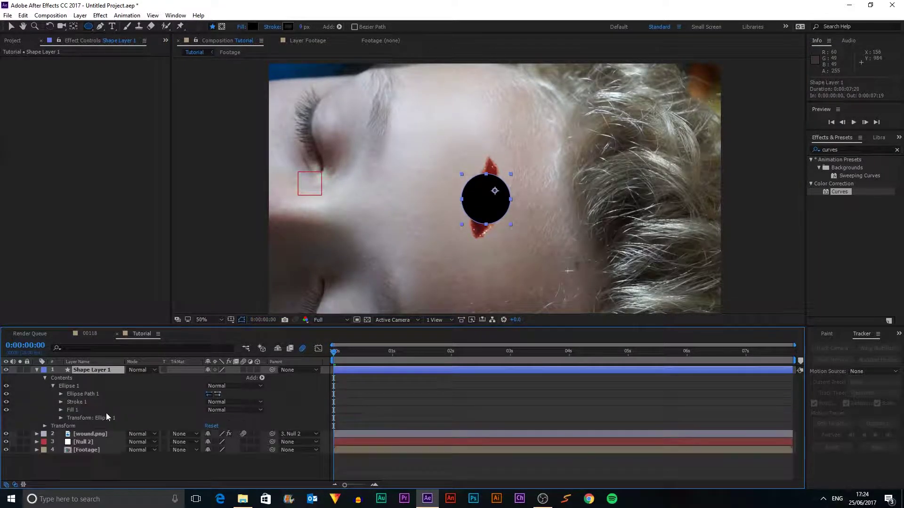
click(61, 410)
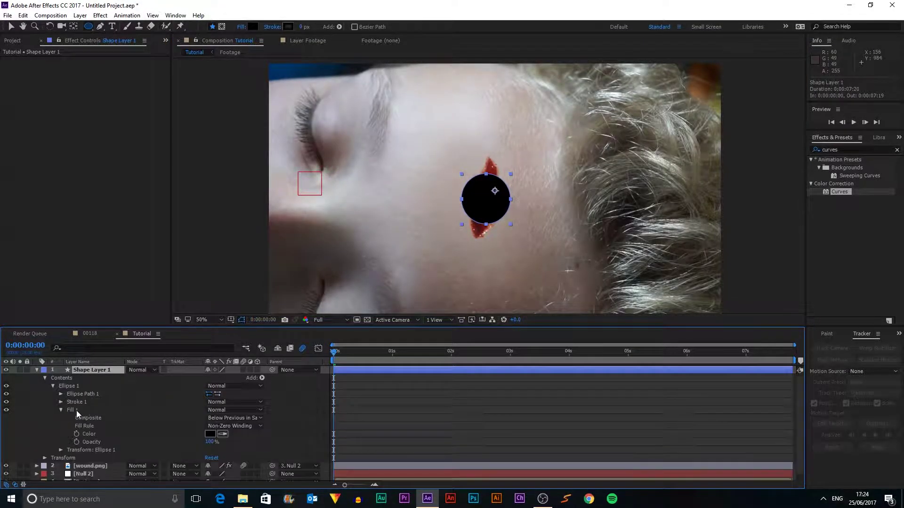
click(210, 434)
drag(371, 379, 308, 310)
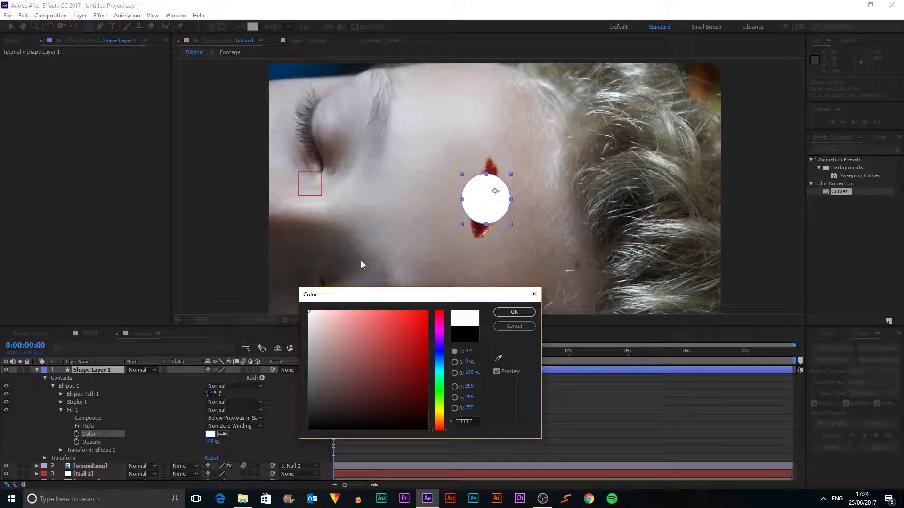
click(511, 312)
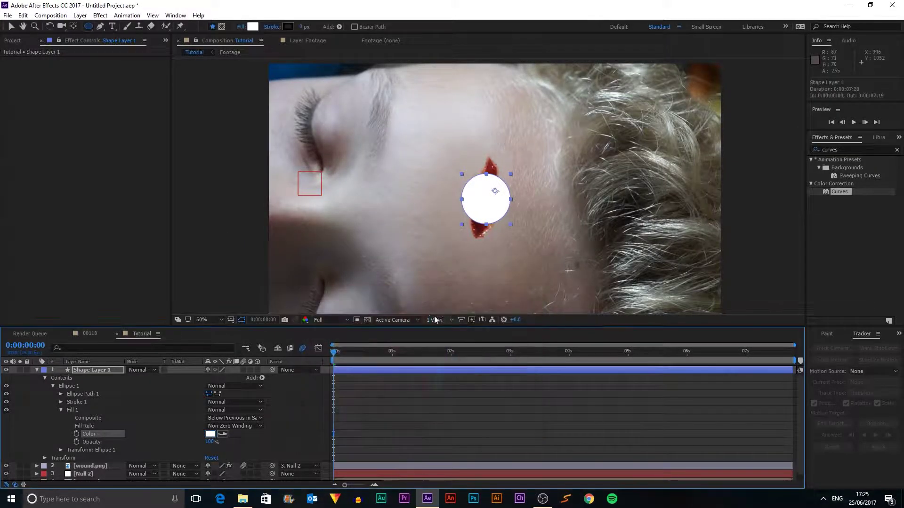
click(37, 370)
Step: Apply Turbulent Displace to Shape Layer 1 and reduce its Size to 39
click(896, 149)
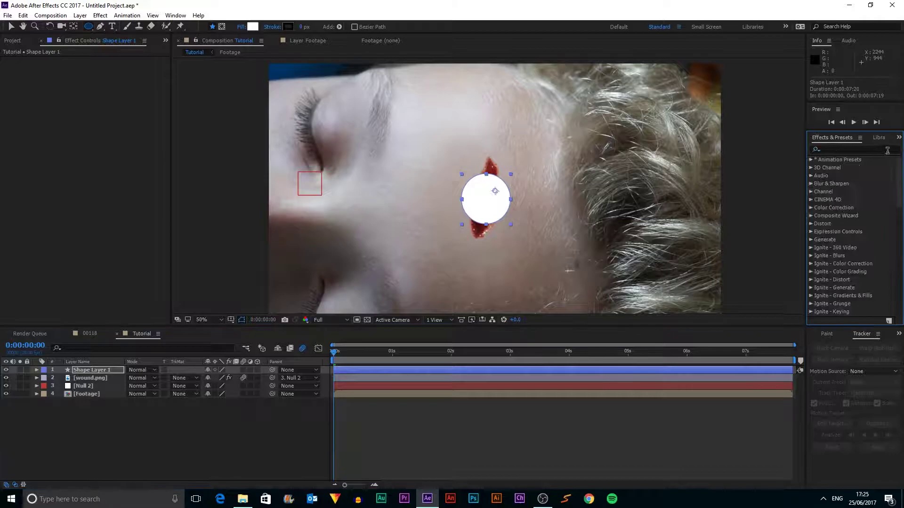
click(842, 148)
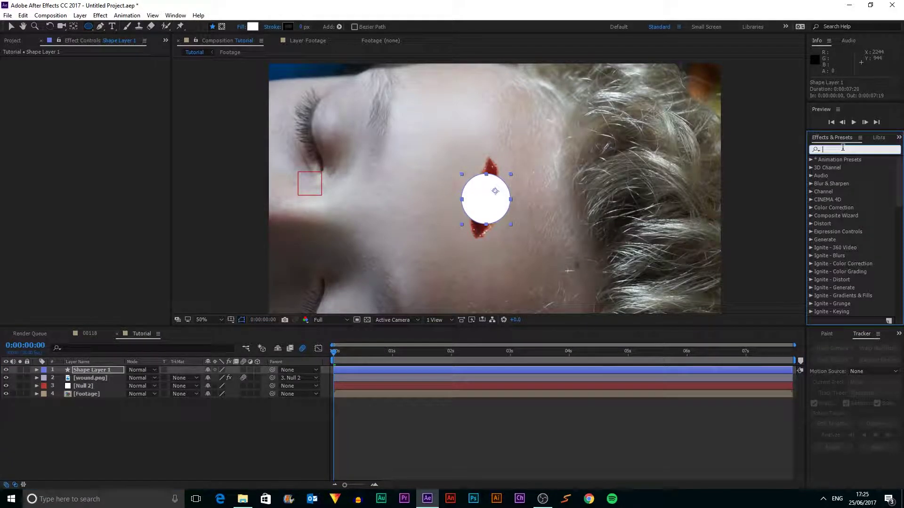
text(turbuleny)
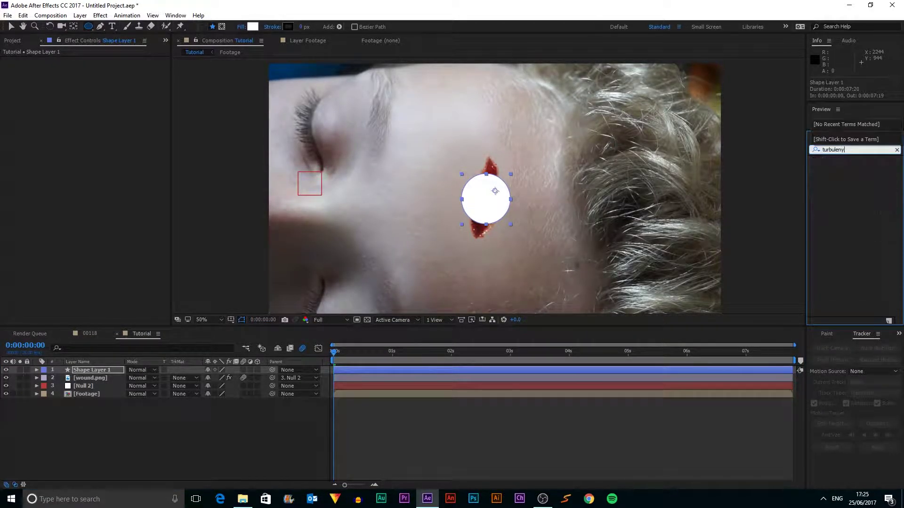
key(BackSpace)
drag(853, 167, 503, 207)
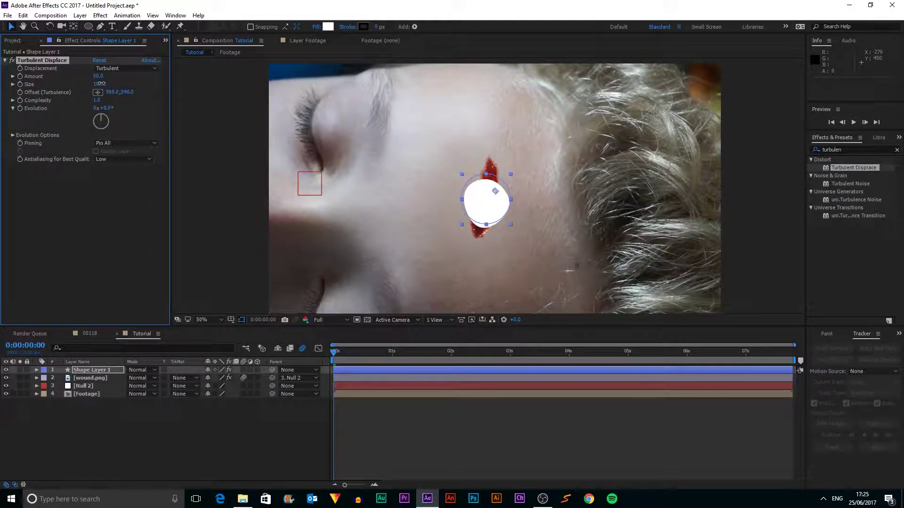
drag(100, 84, 74, 85)
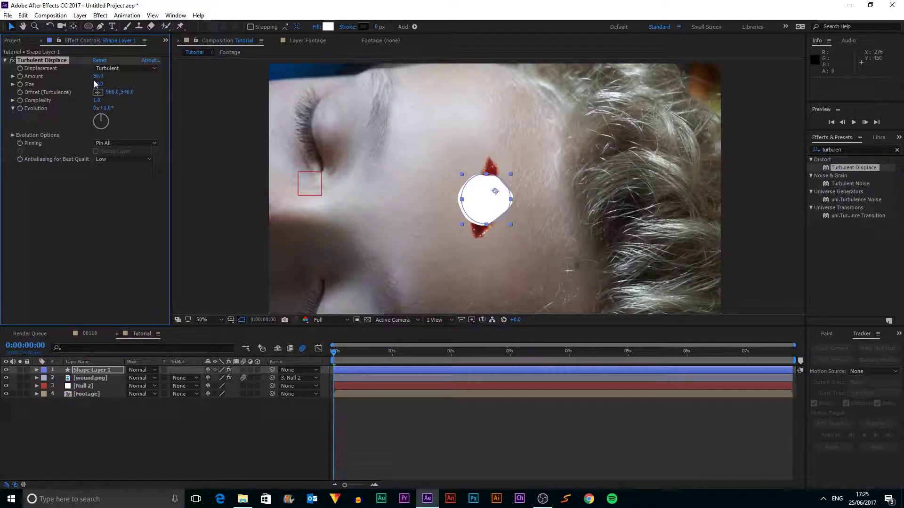
click(777, 222)
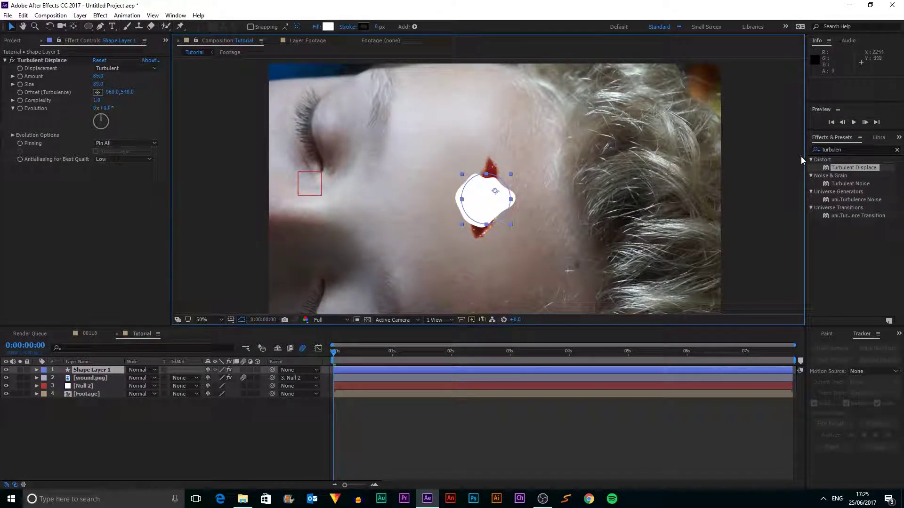
click(897, 149)
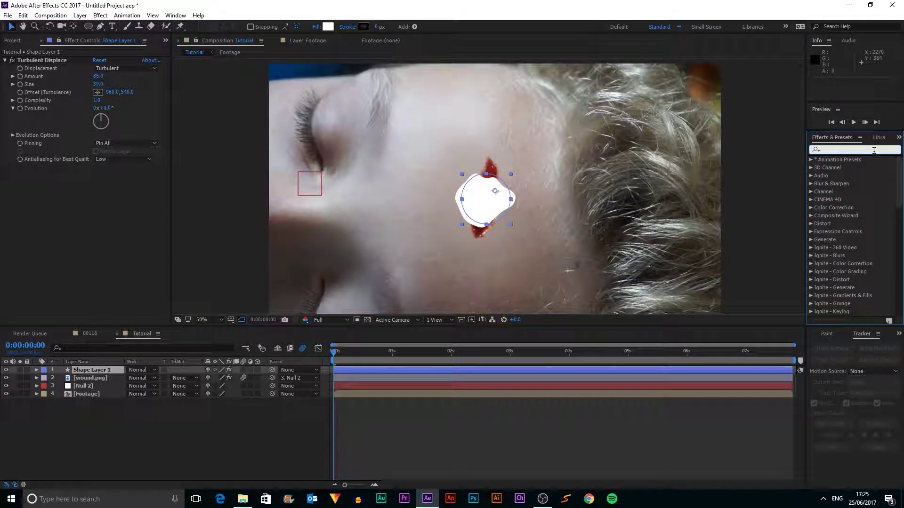
Step: Add Roughen Edges to the white blob and widen its rough border at 100% view
text(roughen)
click(850, 168)
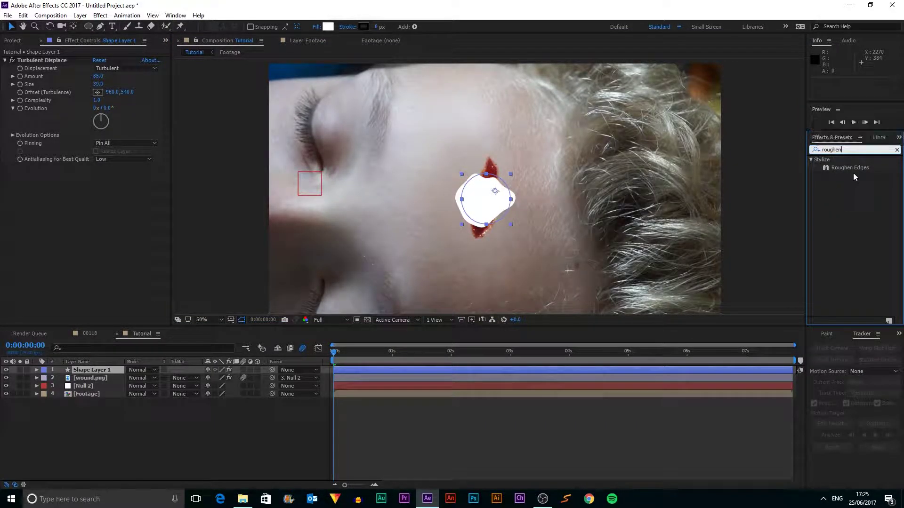
drag(853, 170, 94, 222)
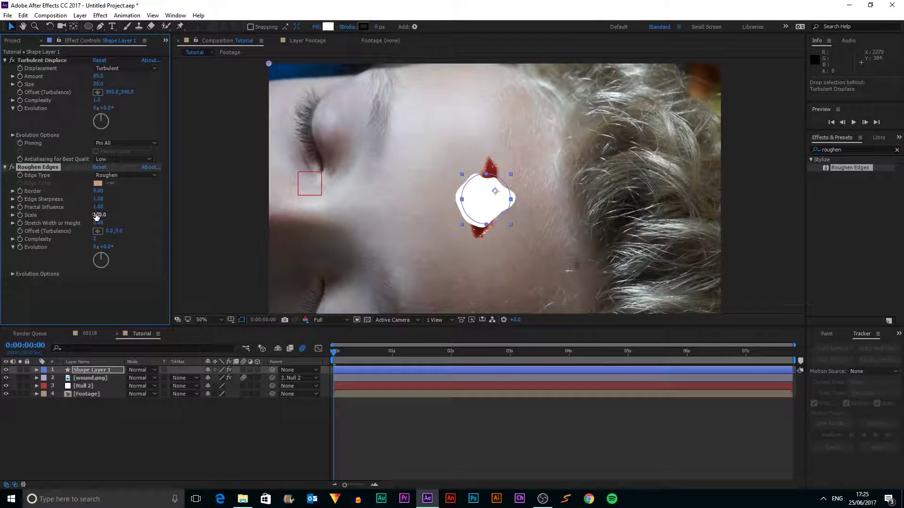
mouse_move(103, 192)
mouse_down()
mouse_move(128, 192)
mouse_move(118, 200)
mouse_up()
click(201, 244)
key(period)
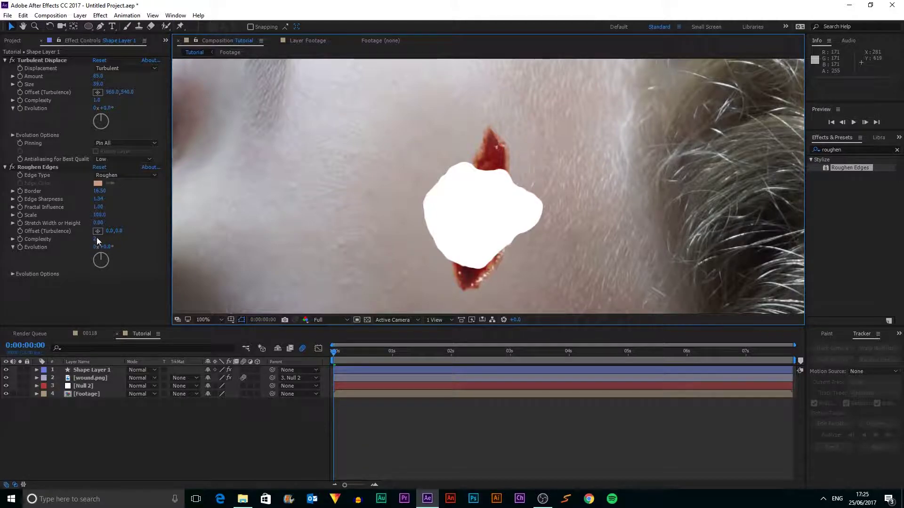
drag(96, 239, 104, 238)
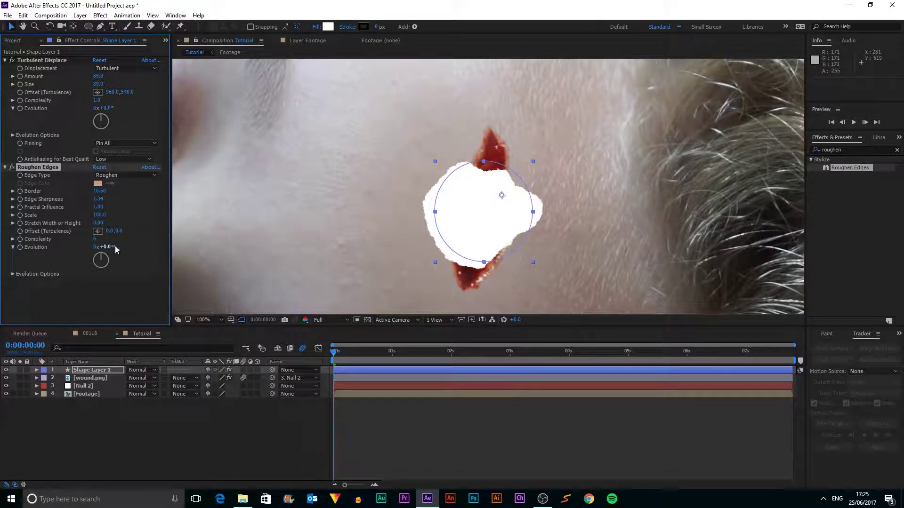
Step: Set Turbulent Displace Amount to 127 and Roughen Edges Border 26.20, Complexity 3, Scale 81
click(292, 219)
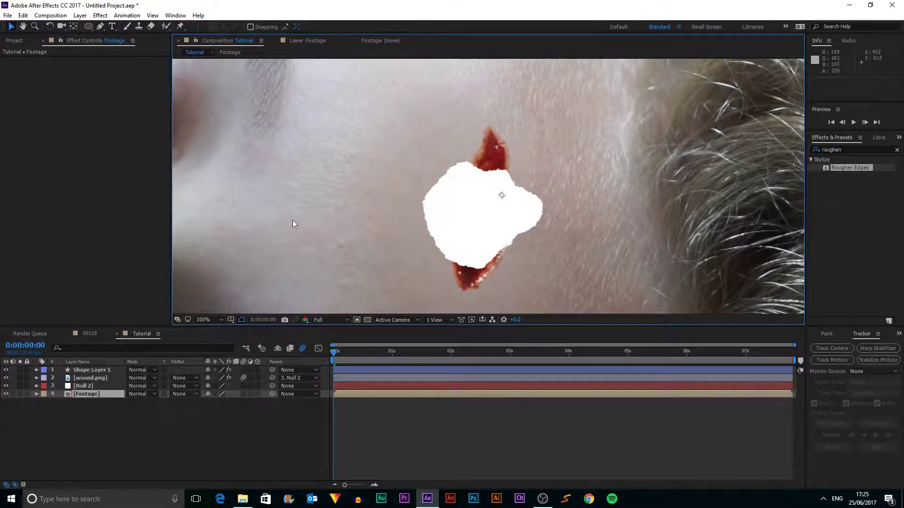
click(104, 369)
drag(100, 191, 118, 203)
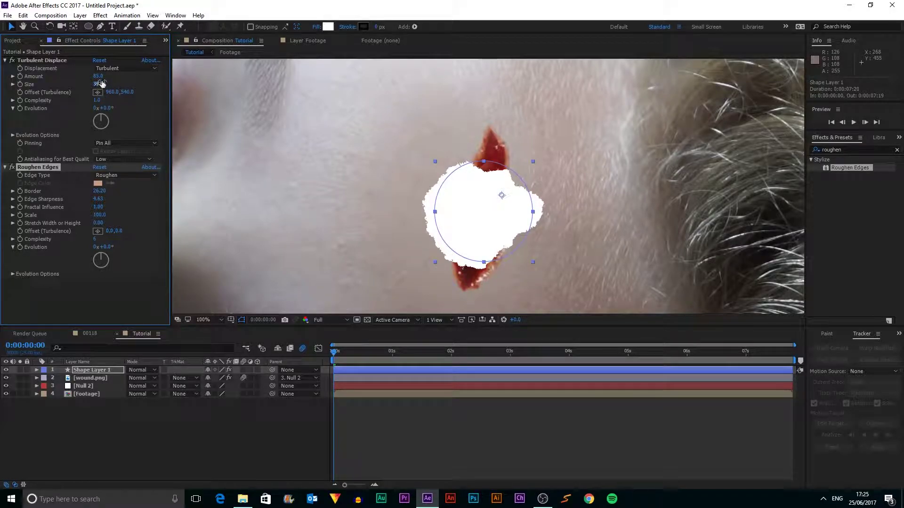
drag(98, 75, 122, 80)
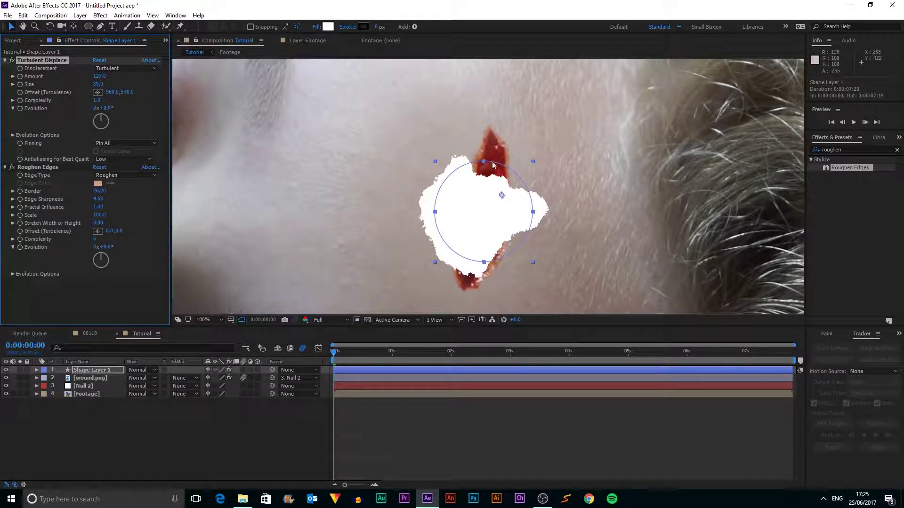
drag(94, 240, 93, 242)
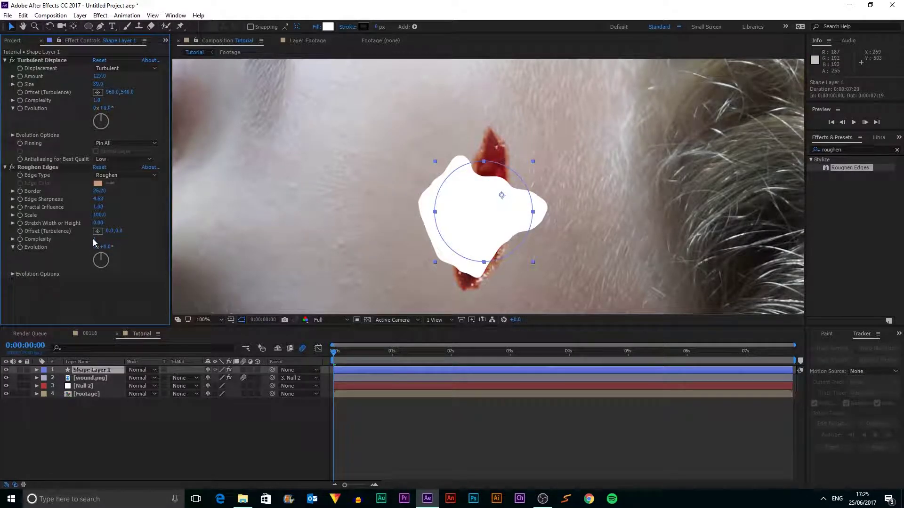
key(Return)
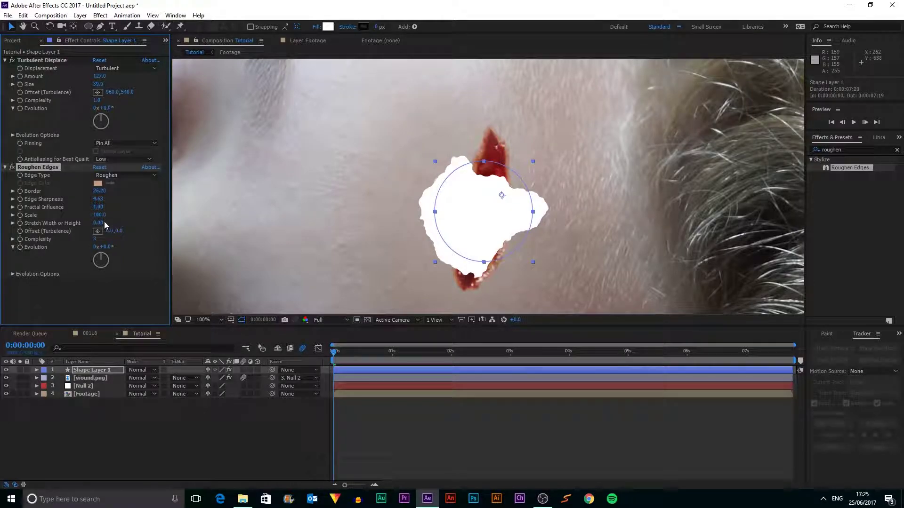
drag(104, 222, 538, 192)
drag(371, 200, 113, 202)
key(comma)
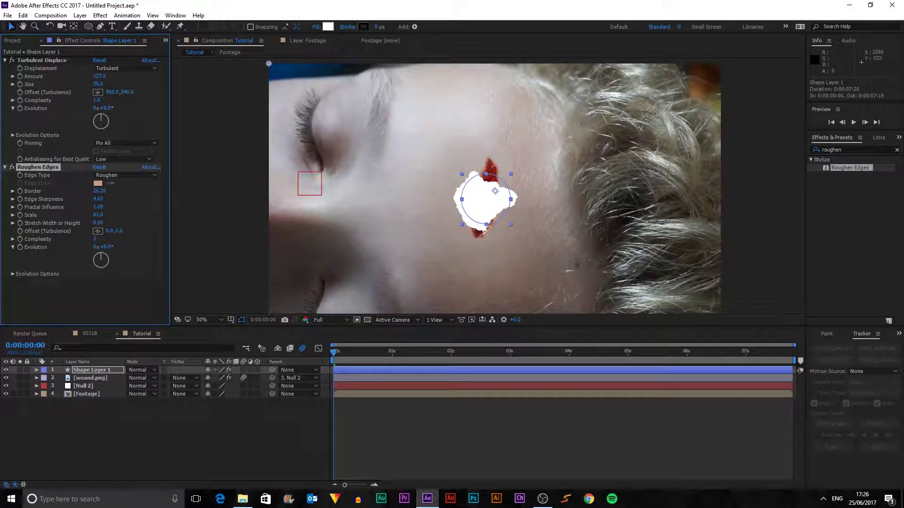
Step: Apply Fast Box Blur to Shape Layer 1 with a Blur Radius of 2
click(897, 150)
text(bo)
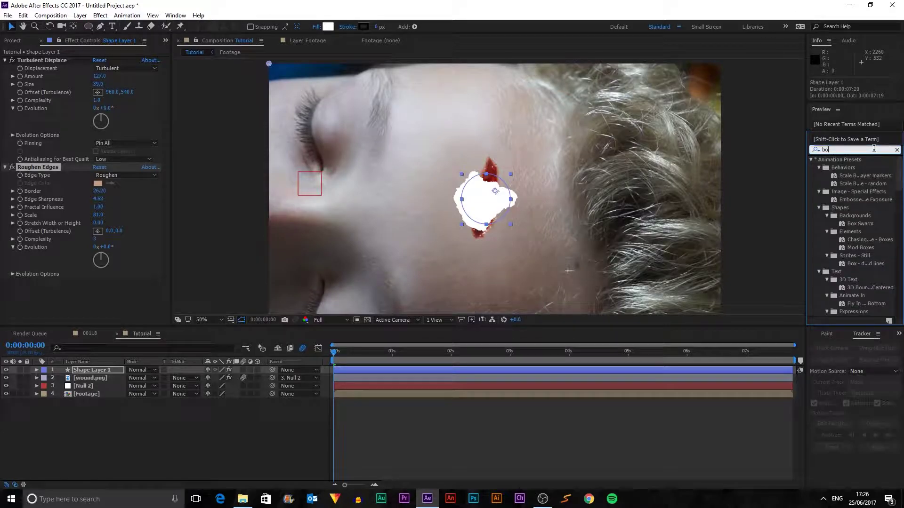
text(x blu)
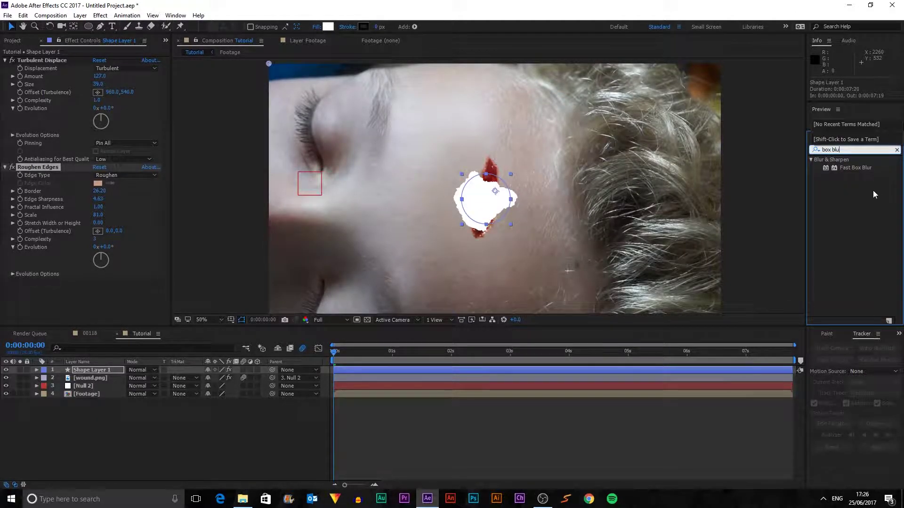
drag(855, 168, 80, 295)
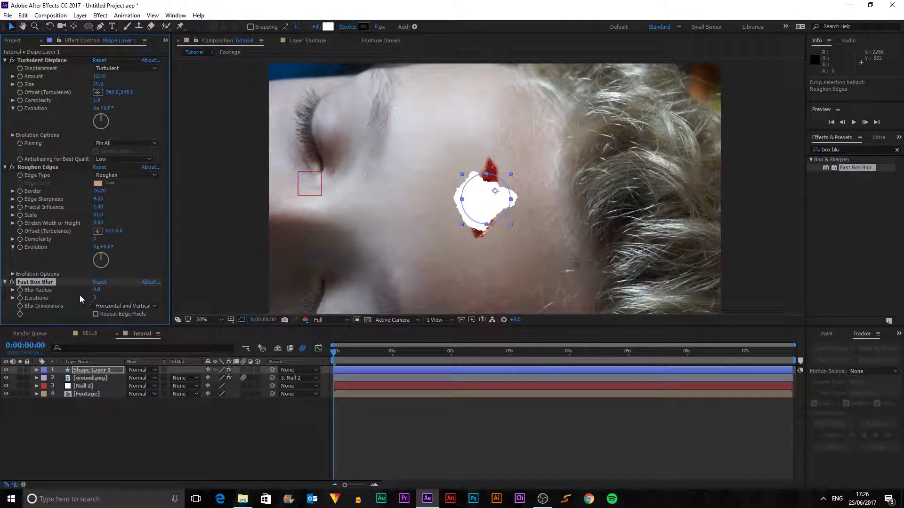
click(105, 305)
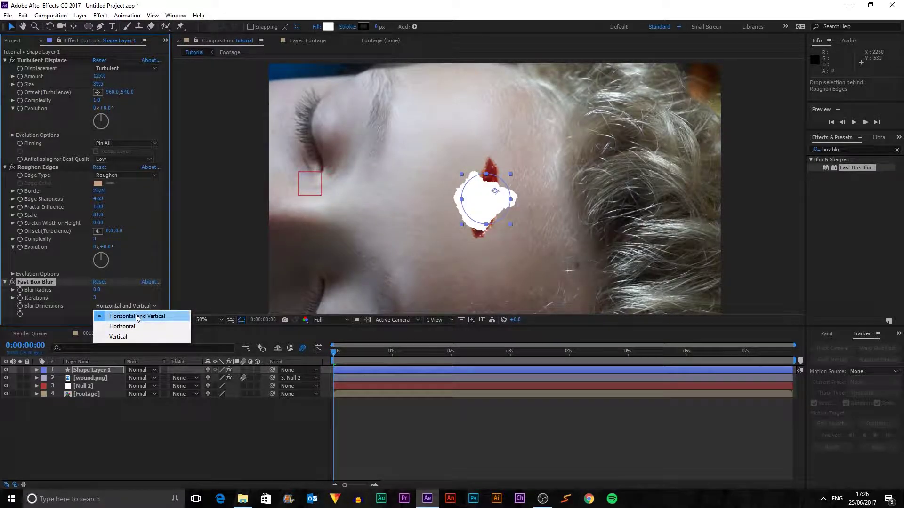
click(136, 315)
drag(96, 290, 103, 293)
key(Return)
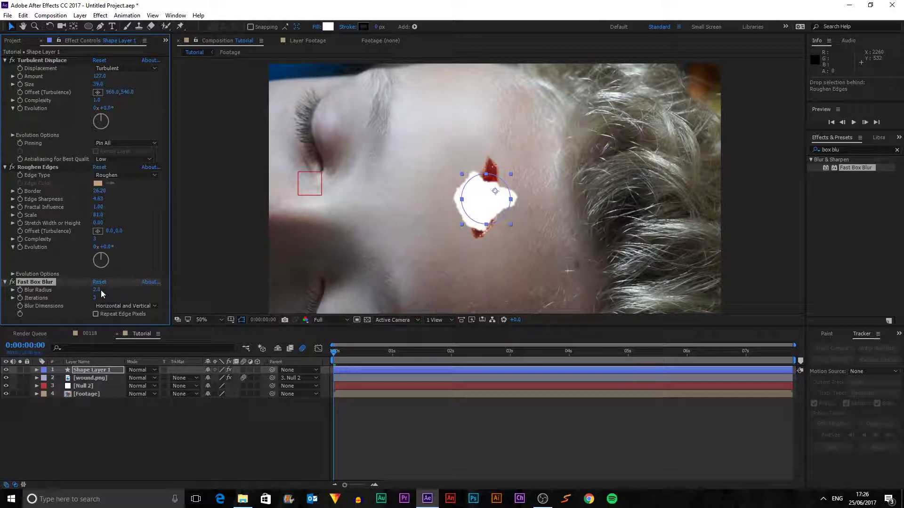
Step: Collapse the Fast Box Blur, Roughen Edges and Turbulent Displace settings and reselect the blob
click(201, 281)
click(5, 283)
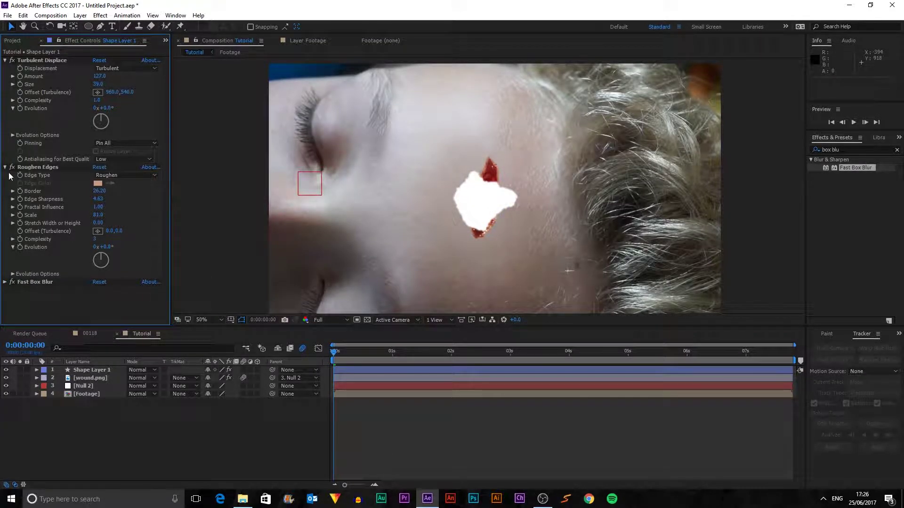
click(6, 168)
click(5, 60)
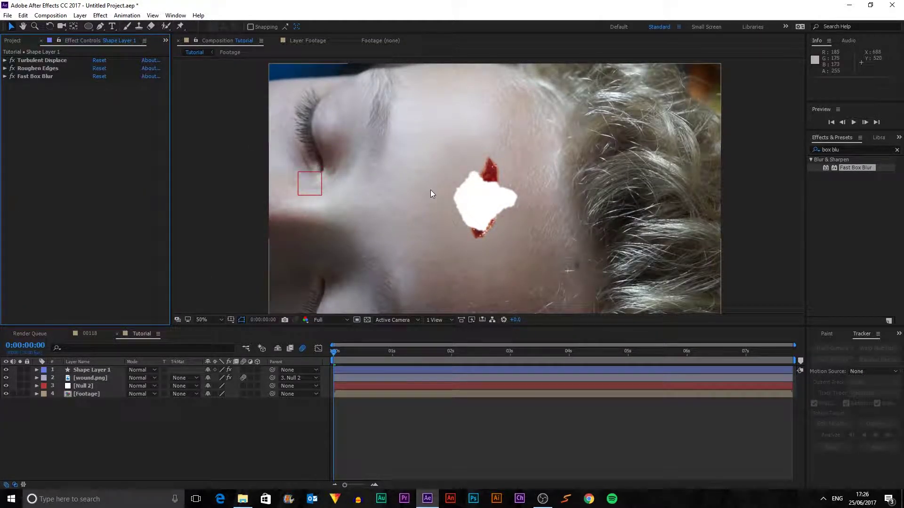
click(494, 189)
Step: Drag Shape Layer 1's anchor point onto the circle's centre, then view the whole frame
scroll(495, 189, up, 2)
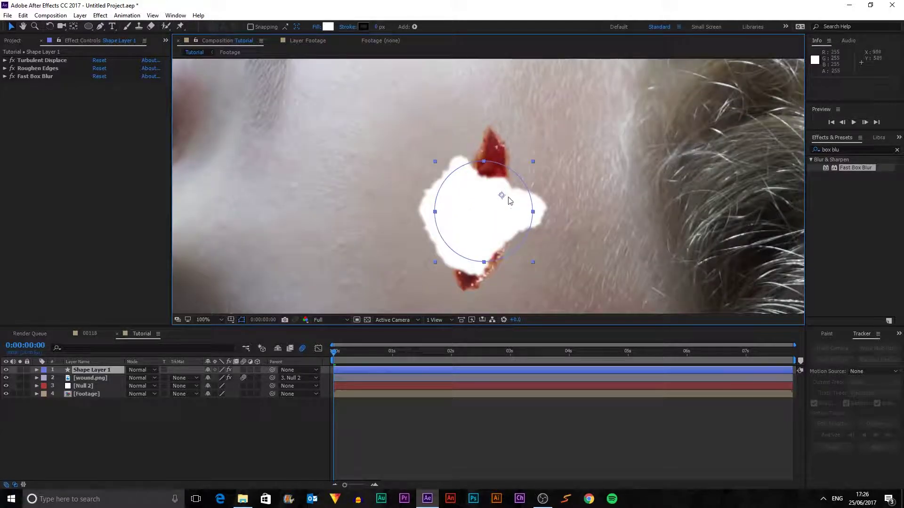
click(74, 26)
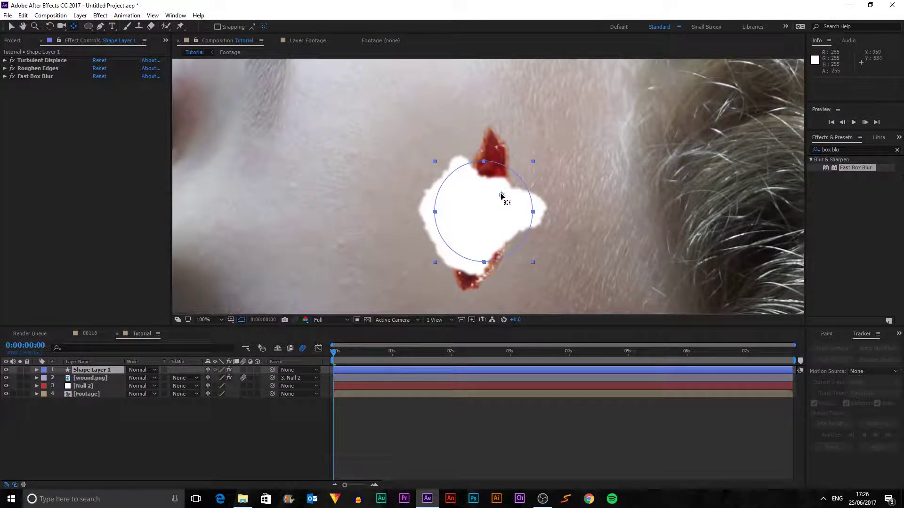
drag(501, 194, 484, 214)
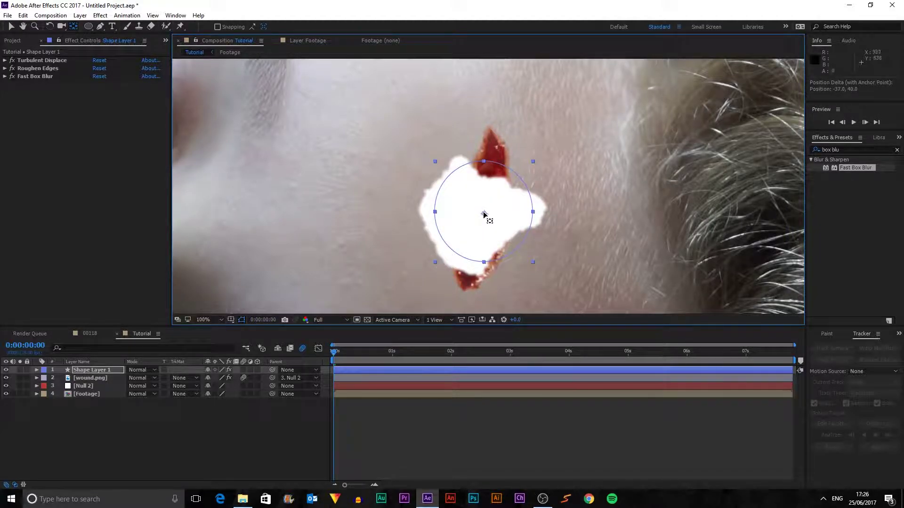
key(v)
key(comma)
key(comma)
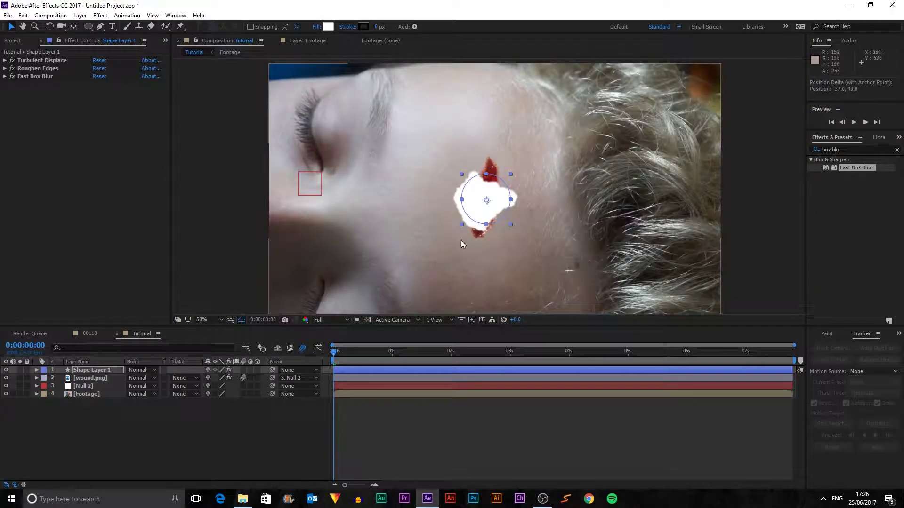
drag(335, 351, 90, 386)
Step: Parent Shape Layer 1 to Null 2 and scrub to 0:00:00:20 to check tracking
click(243, 370)
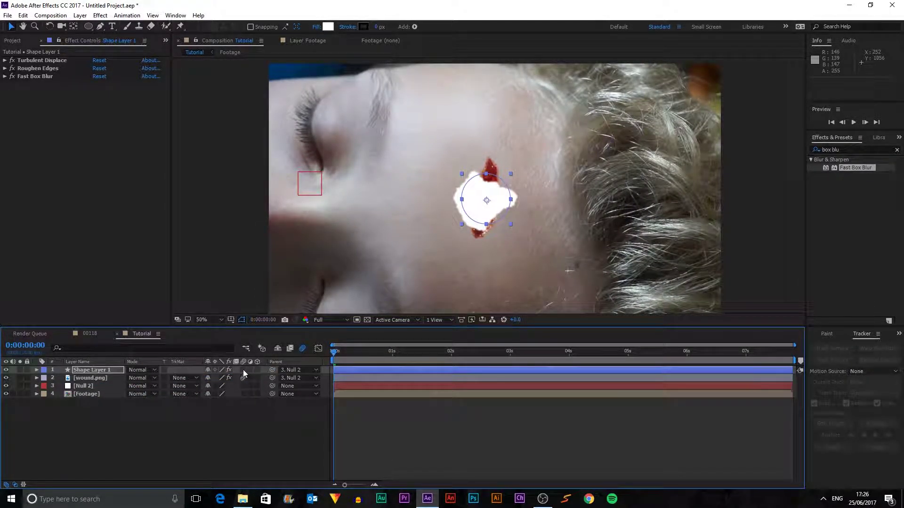
drag(344, 352, 233, 362)
click(437, 442)
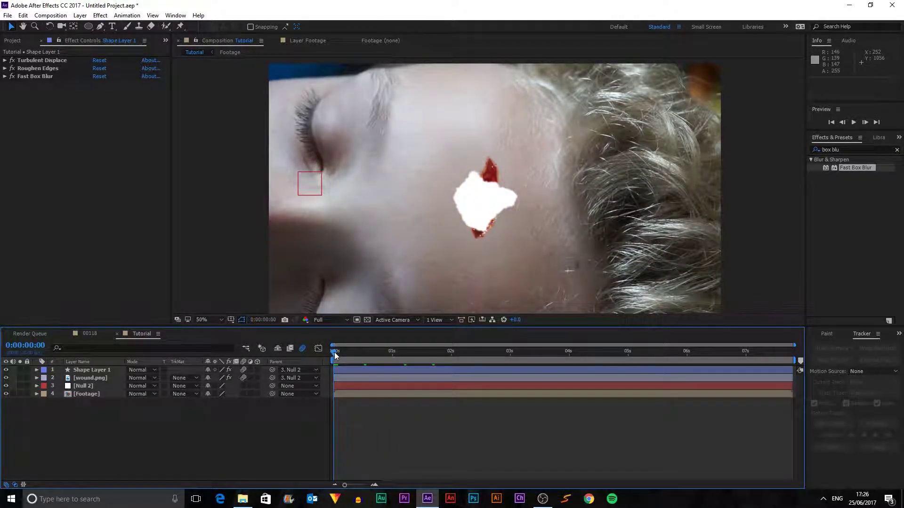
drag(334, 352, 358, 351)
drag(373, 350, 381, 350)
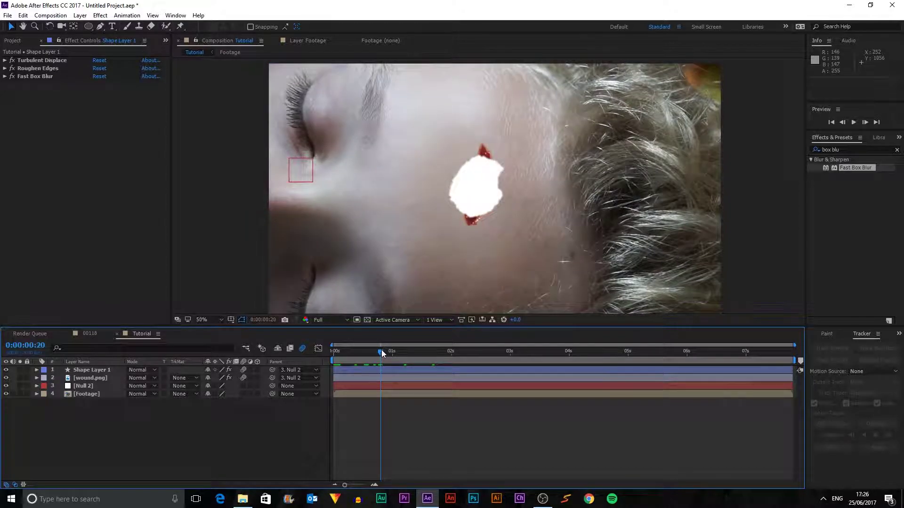
Step: Preview the tracked blob, then collapse its effects and return to the start
click(377, 370)
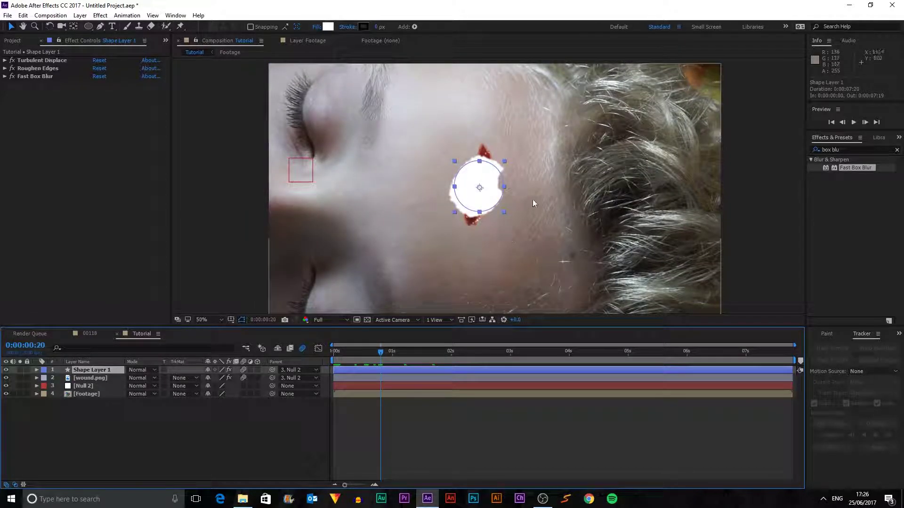
click(5, 60)
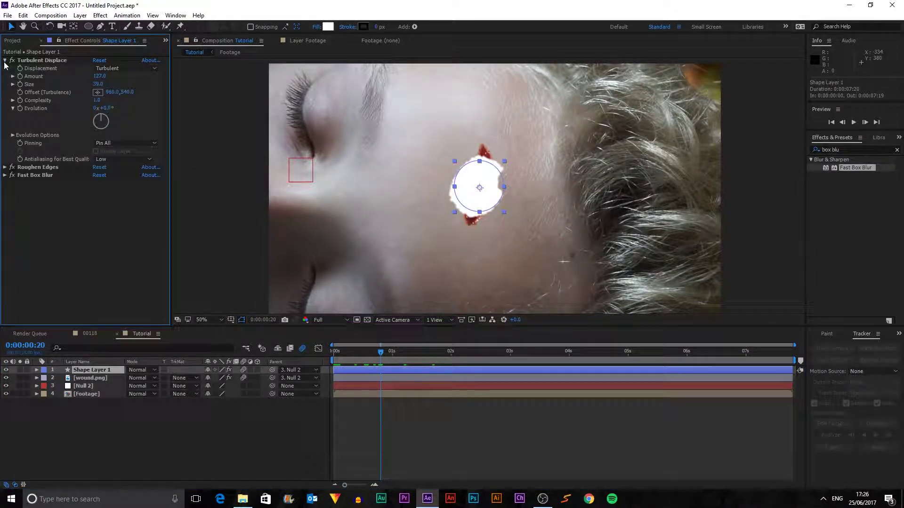
click(5, 167)
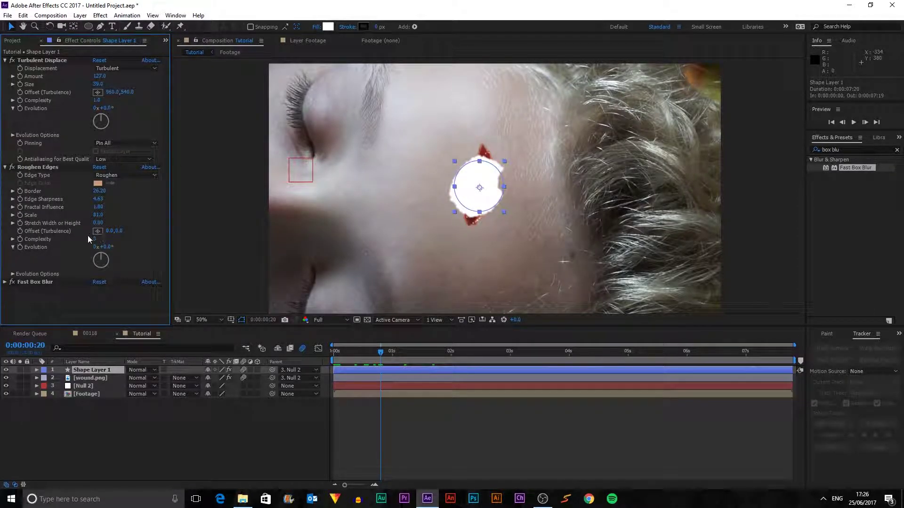
key(space)
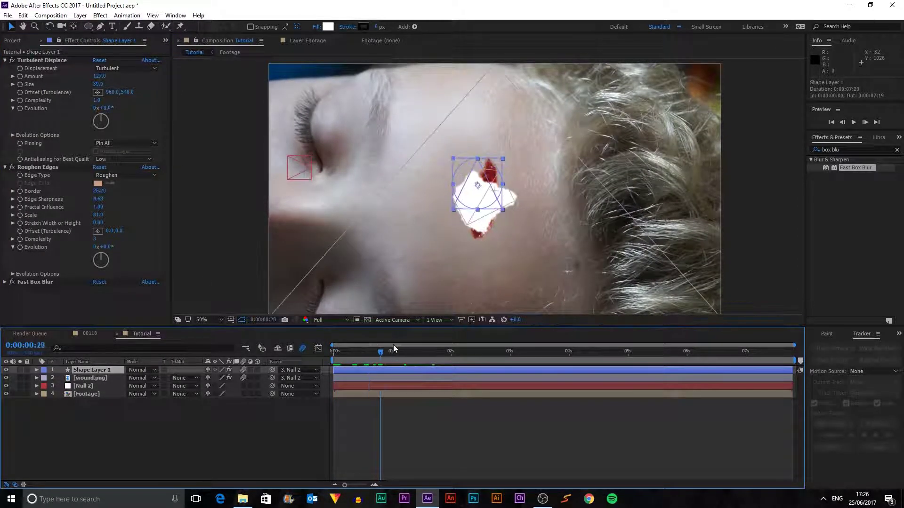
click(448, 422)
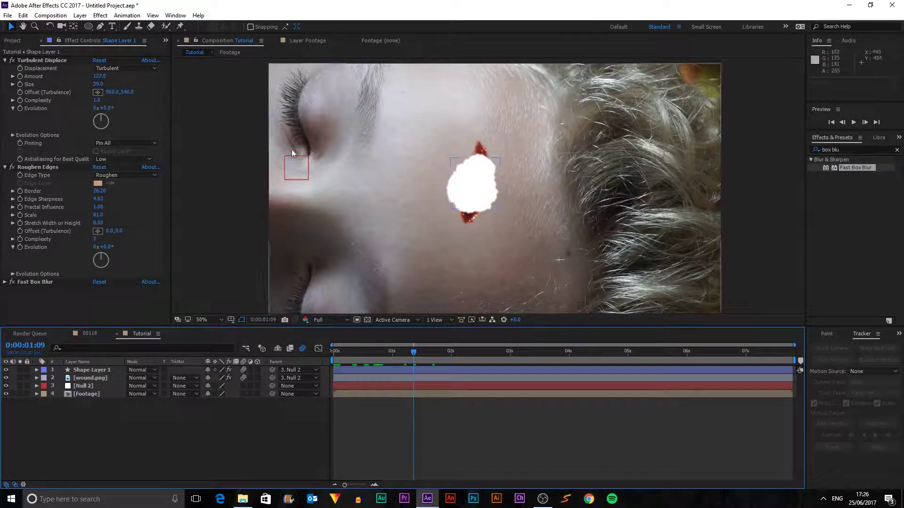
click(5, 60)
click(5, 68)
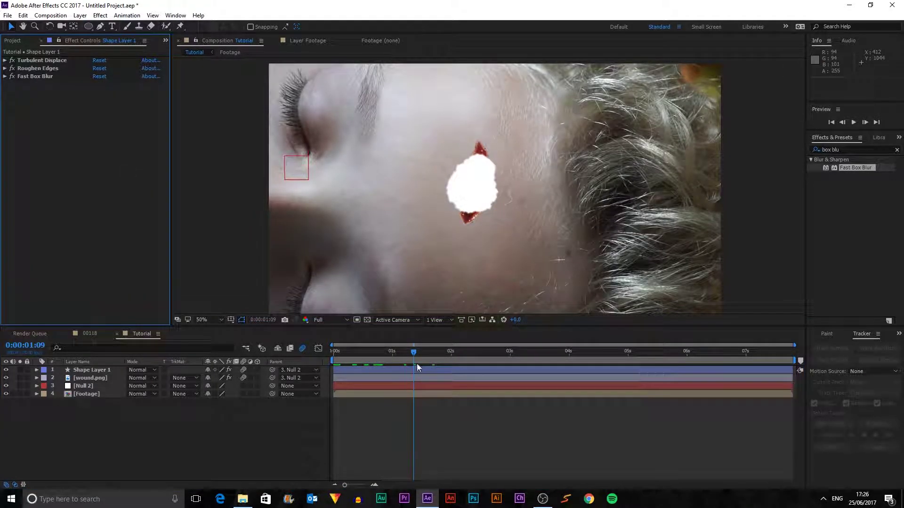
click(310, 357)
key(Home)
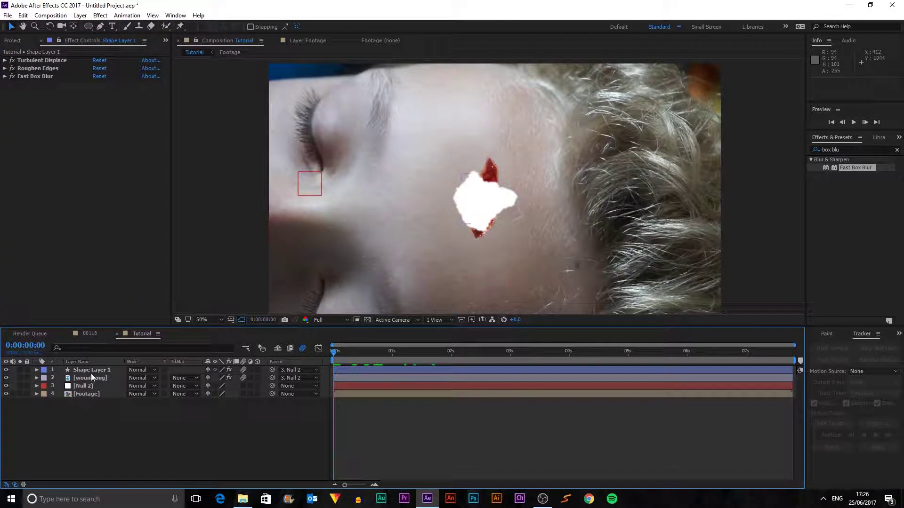
Step: Keyframe Shape Layer 1's Scale from 0% at frame 0 to 180% at five seconds
click(91, 378)
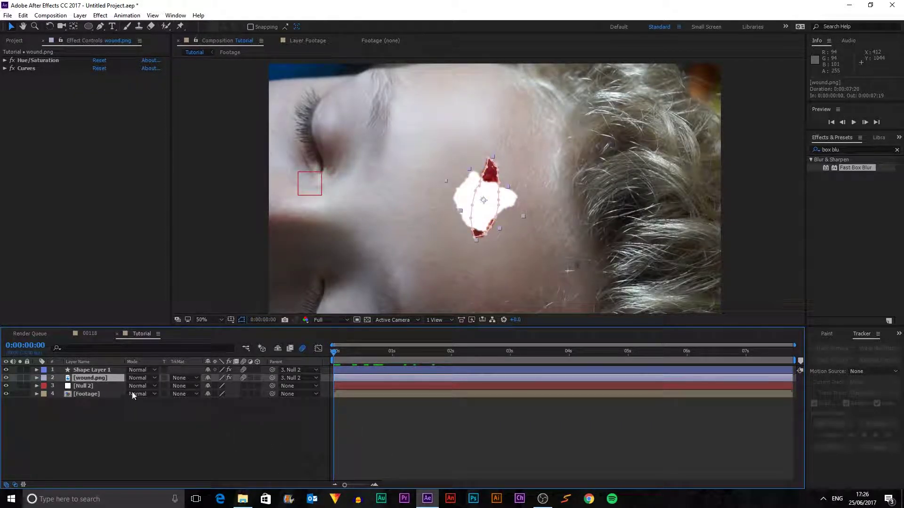
click(112, 371)
key(s)
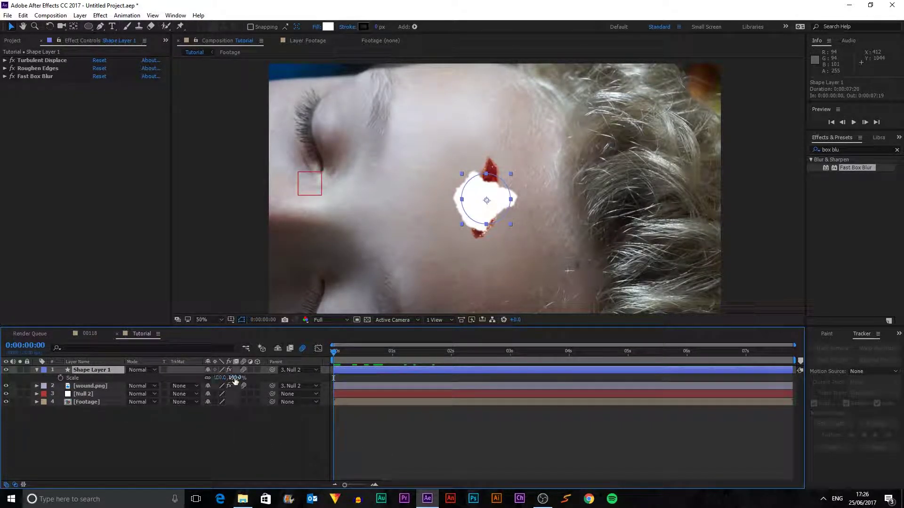
key(Return)
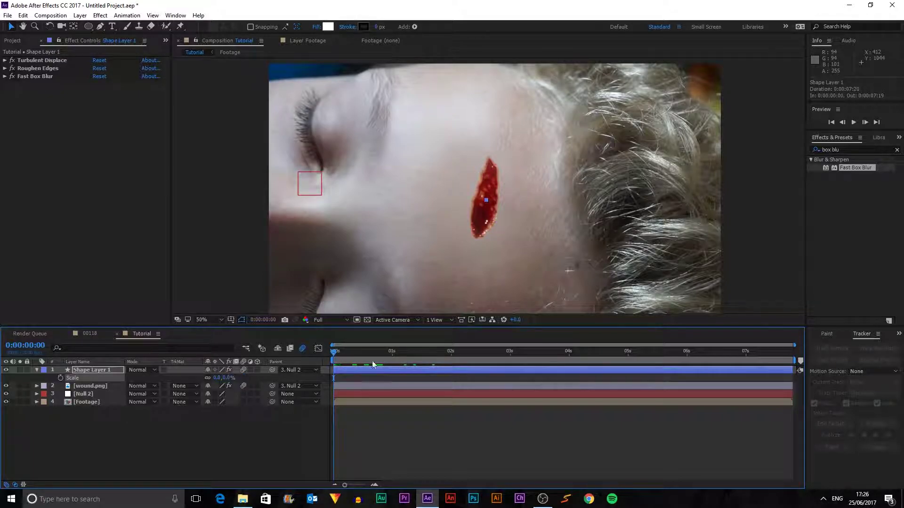
click(60, 378)
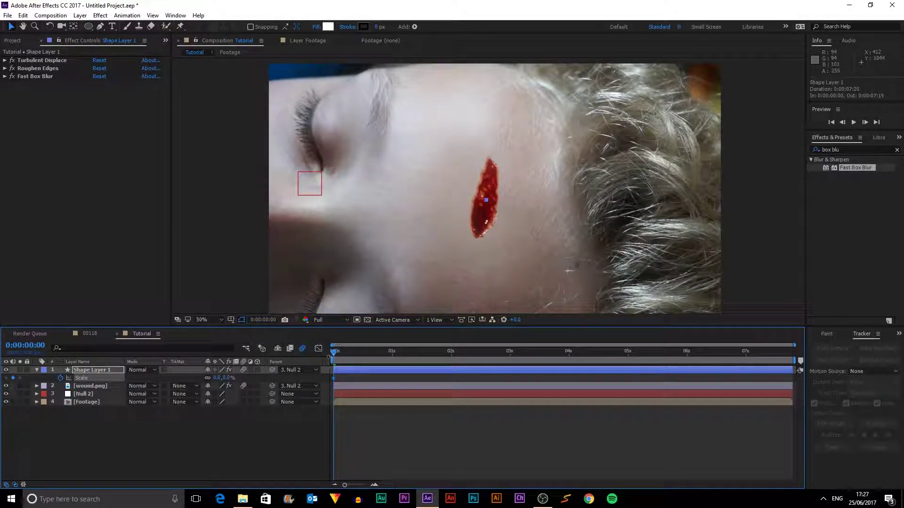
drag(333, 352, 632, 346)
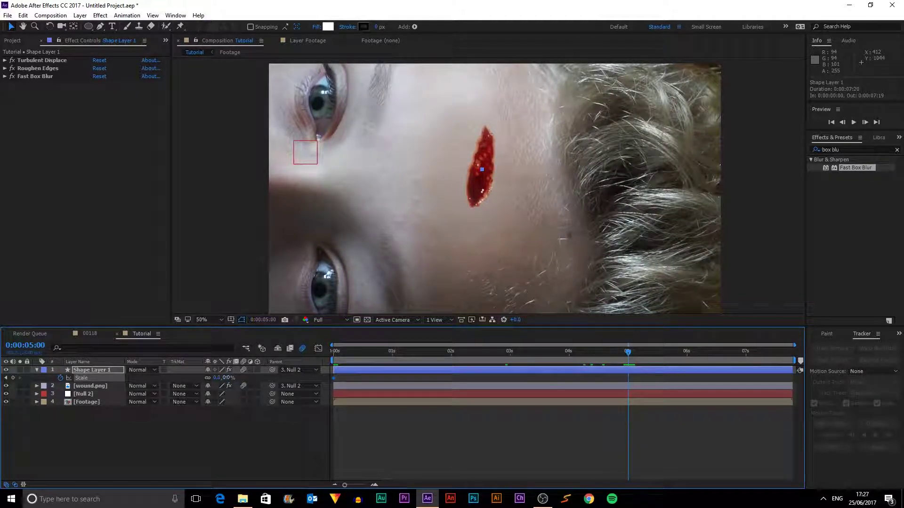
drag(237, 377, 310, 376)
click(559, 426)
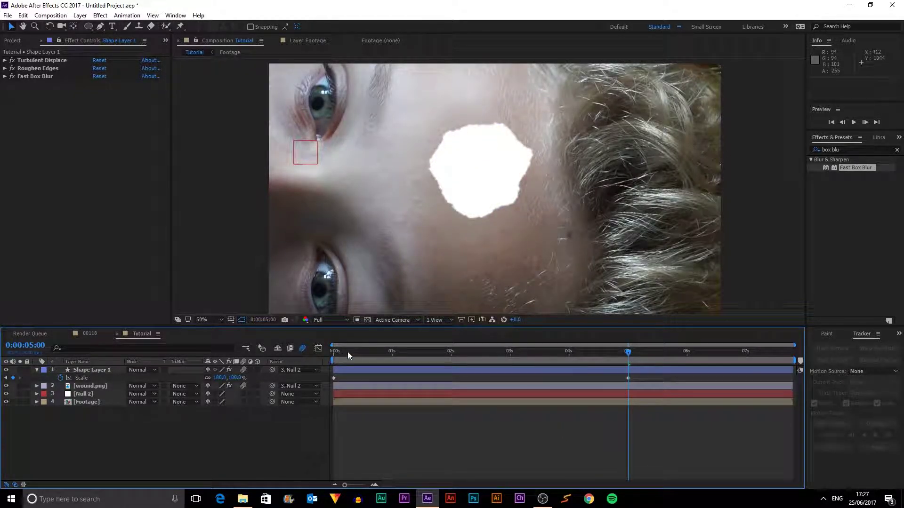
drag(347, 352, 319, 352)
click(854, 123)
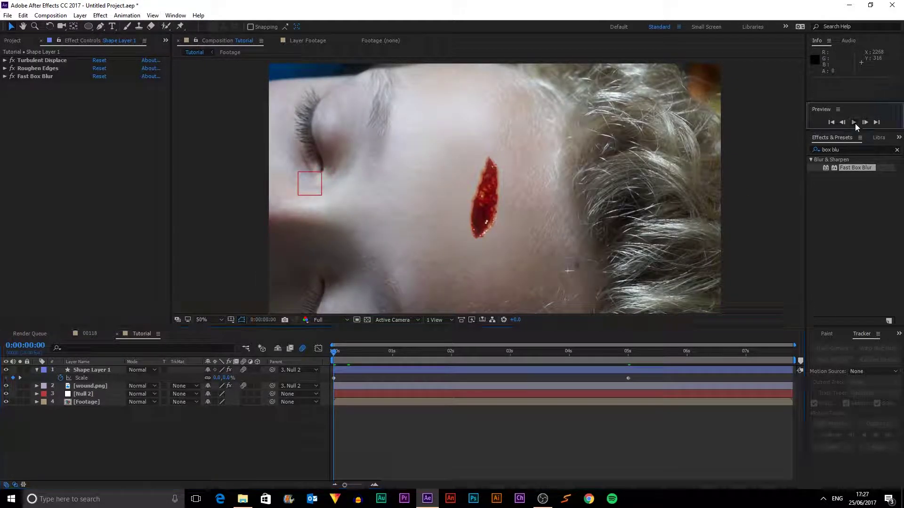
click(853, 122)
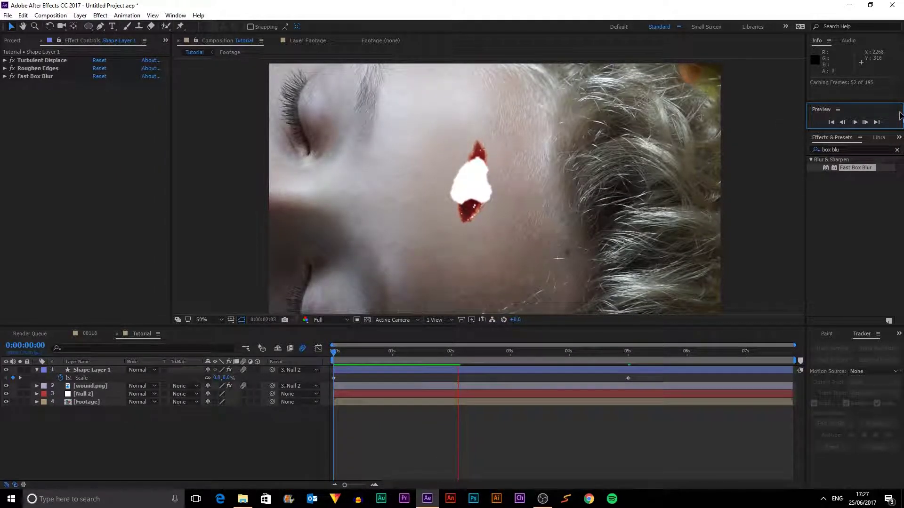
click(853, 122)
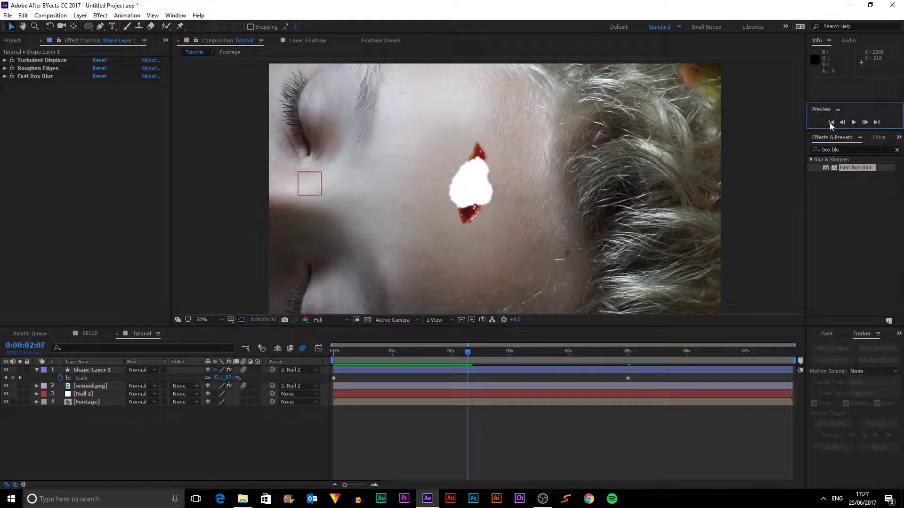
click(830, 121)
click(519, 428)
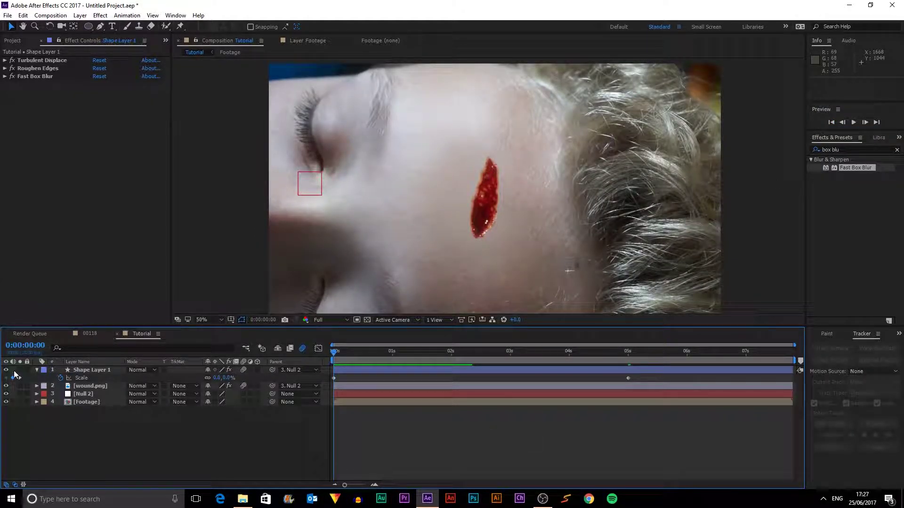
Step: Set wound.png's track matte to Alpha Inverted Matte 'Shape Layer 1' and check the result
click(91, 385)
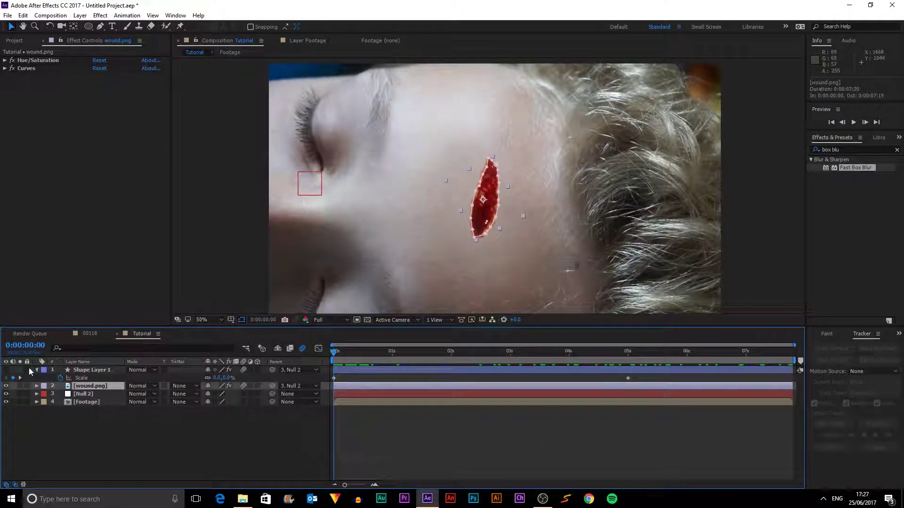
click(37, 369)
click(185, 379)
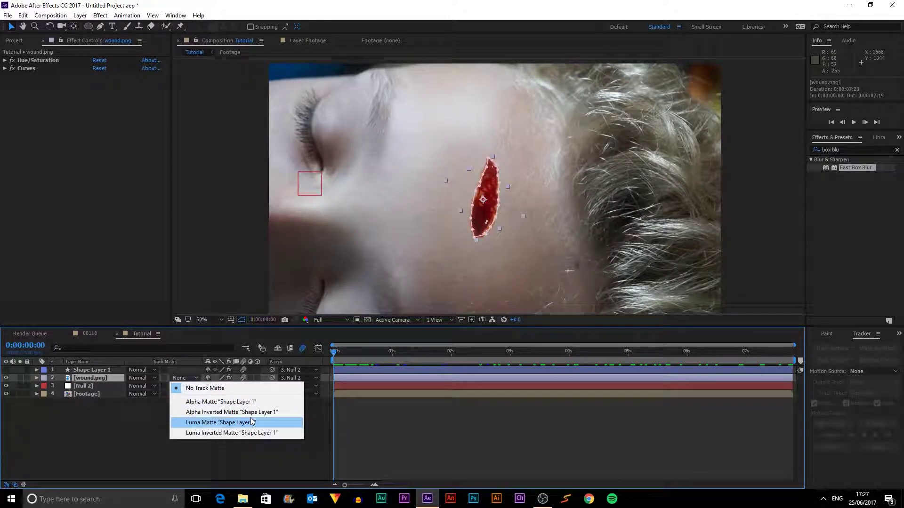
click(207, 412)
click(436, 424)
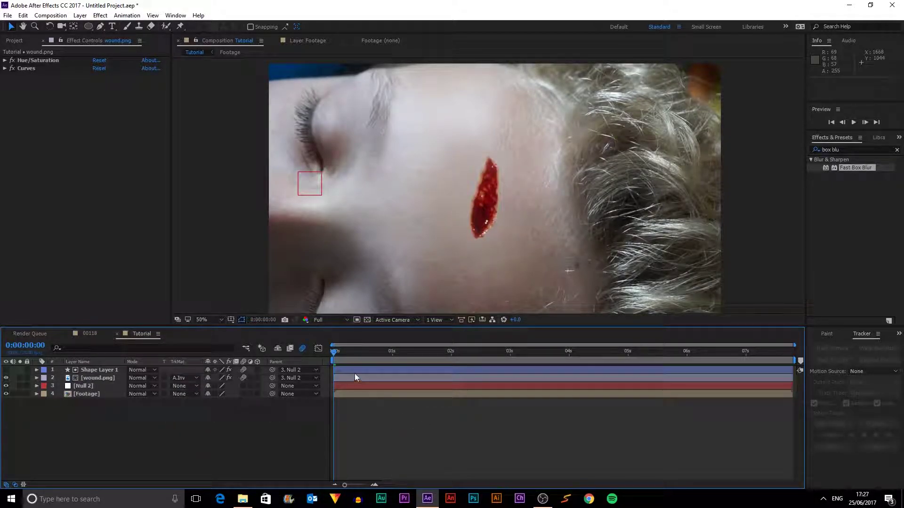
drag(335, 352, 211, 373)
click(101, 377)
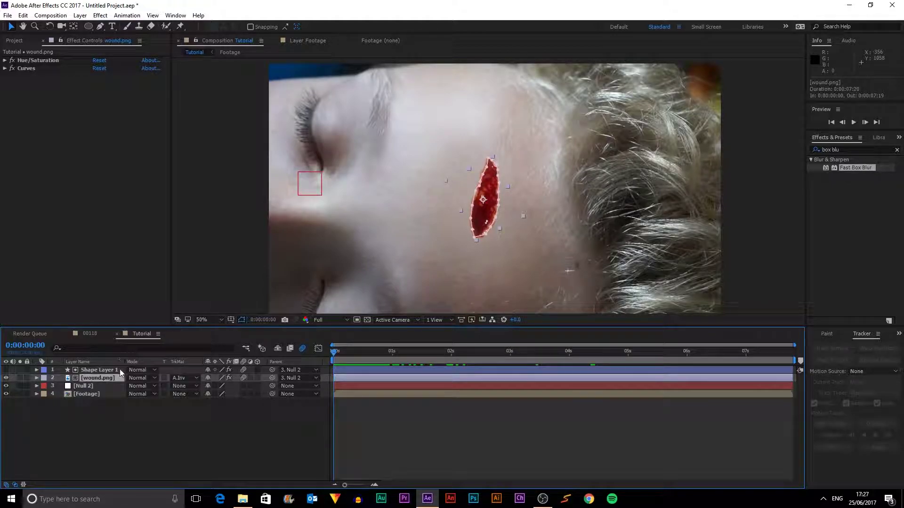
Step: Raise Shape Layer 1's Fast Box Blur radius to 4.0 and play the preview
click(113, 370)
click(4, 77)
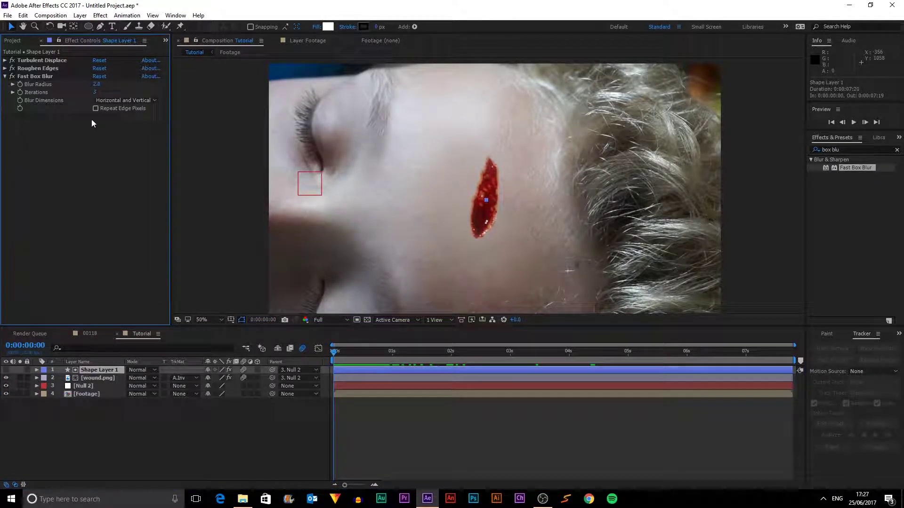
key(Return)
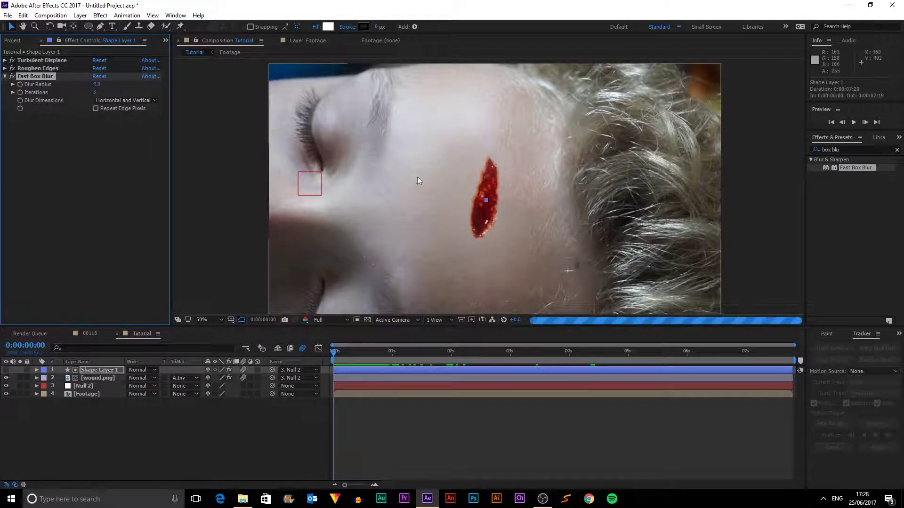
click(853, 123)
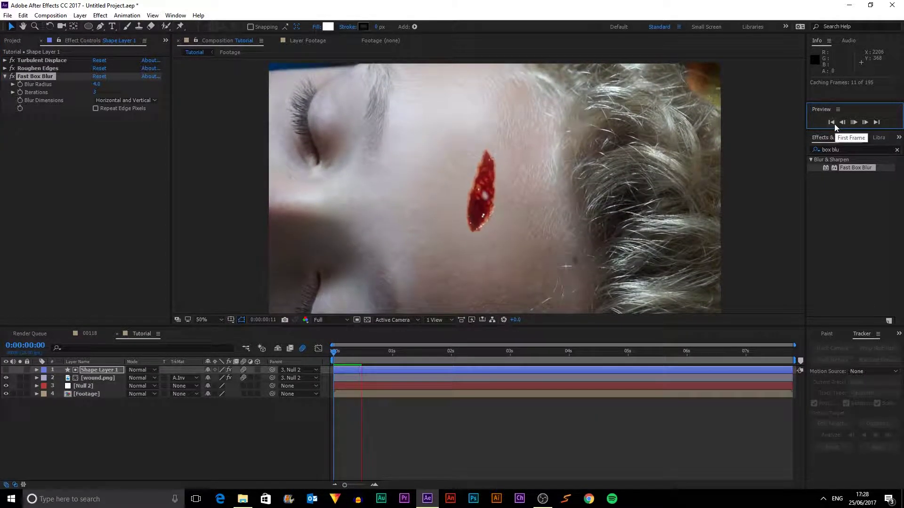
scroll(492, 194, up, 2)
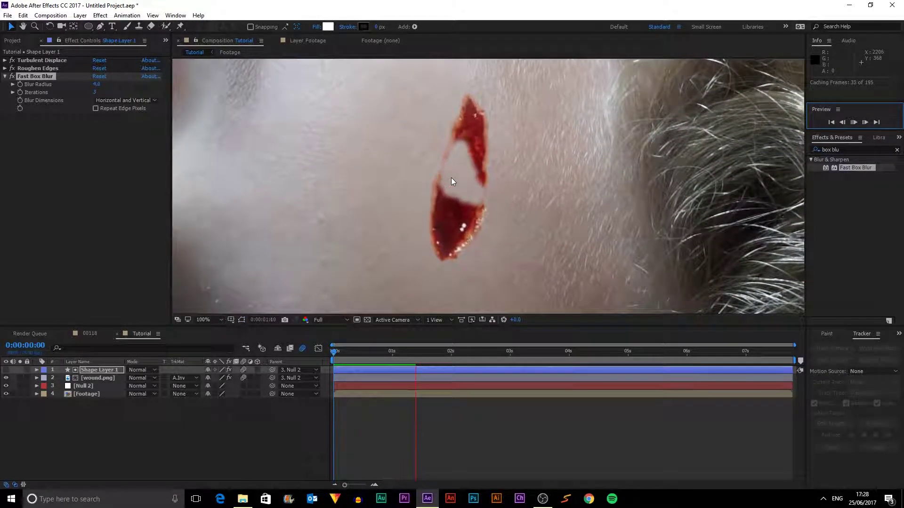
scroll(459, 174, down, 2)
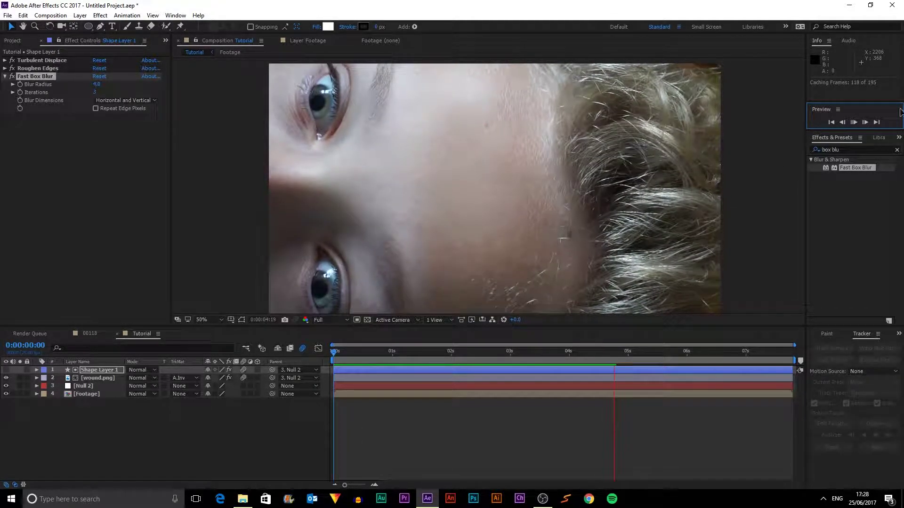
Step: Split wound.png at 0:00:05:01 and delete the later piece
click(853, 122)
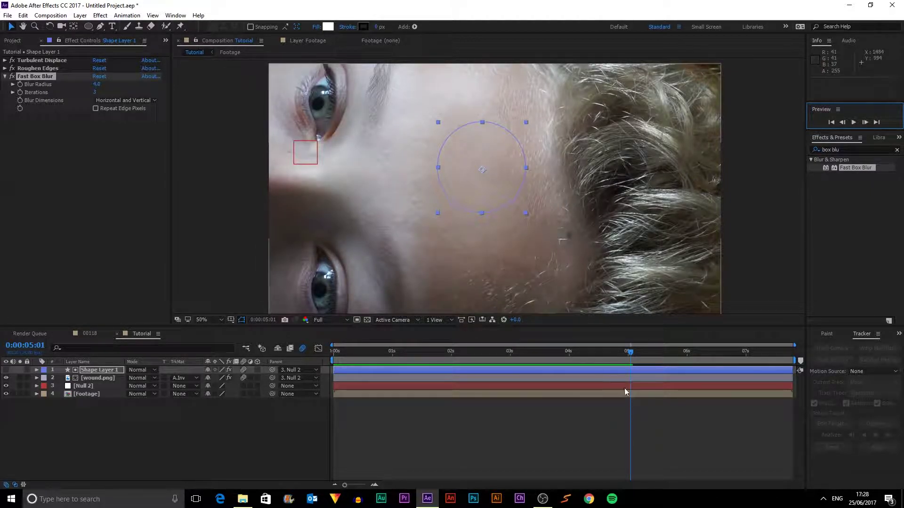
mouse_move(630, 352)
mouse_down()
mouse_move(372, 351)
mouse_move(651, 350)
mouse_move(581, 351)
mouse_move(630, 353)
mouse_up()
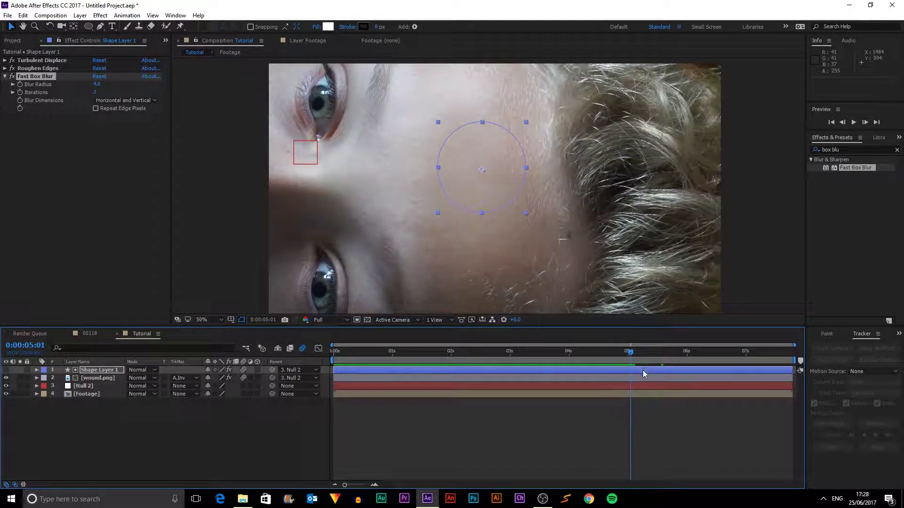
click(638, 379)
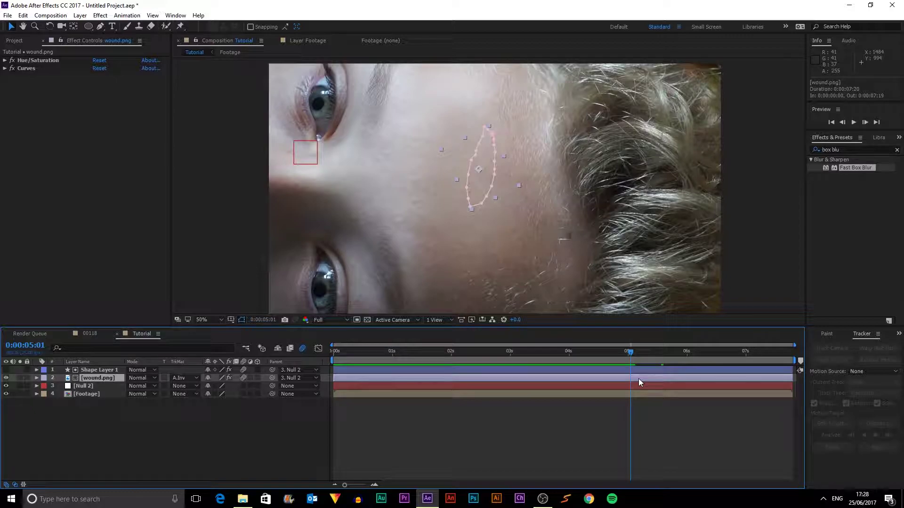
key(ctrl+shift+d)
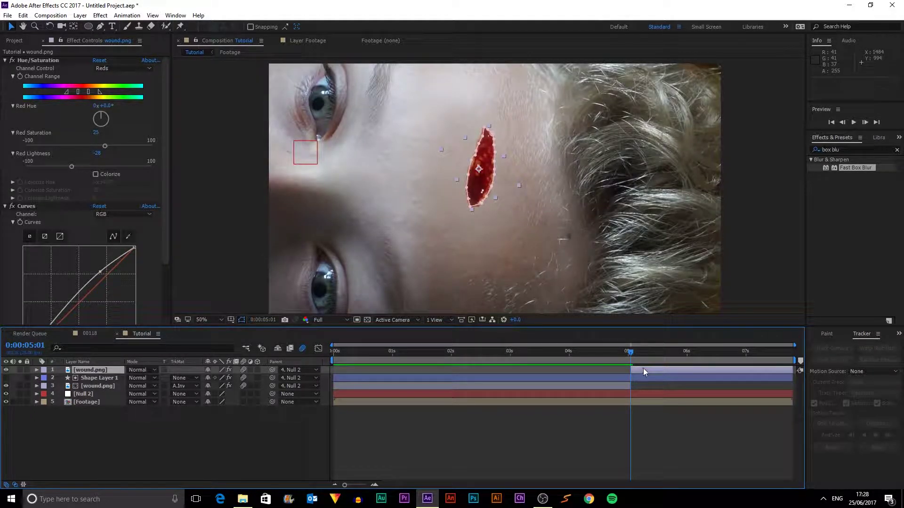
key(Delete)
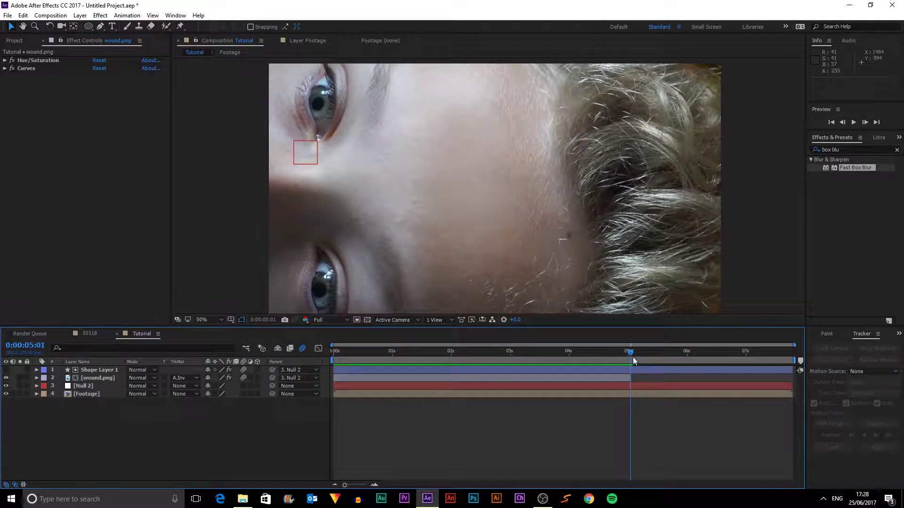
drag(629, 351, 630, 375)
Step: Trim Shape Layer 1's out point to 0:00:05:01 and return to the first frame
click(639, 371)
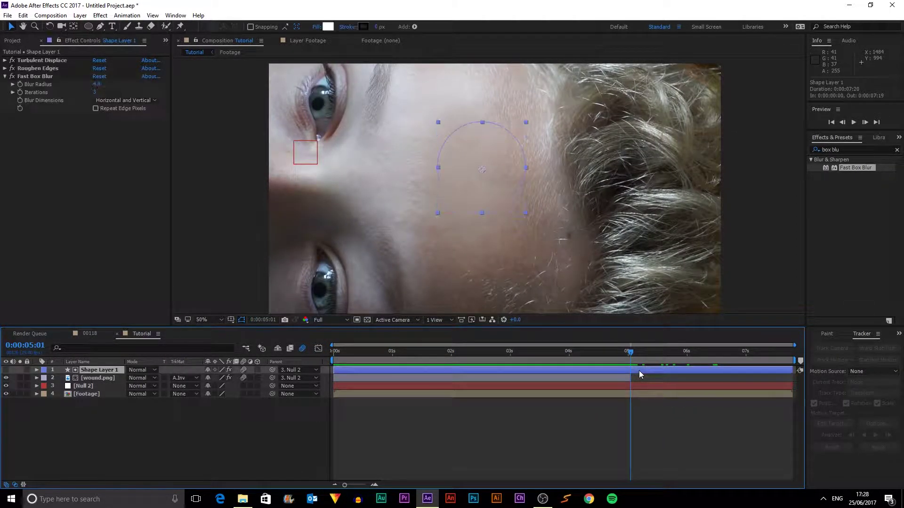
key(alt+])
key(F2)
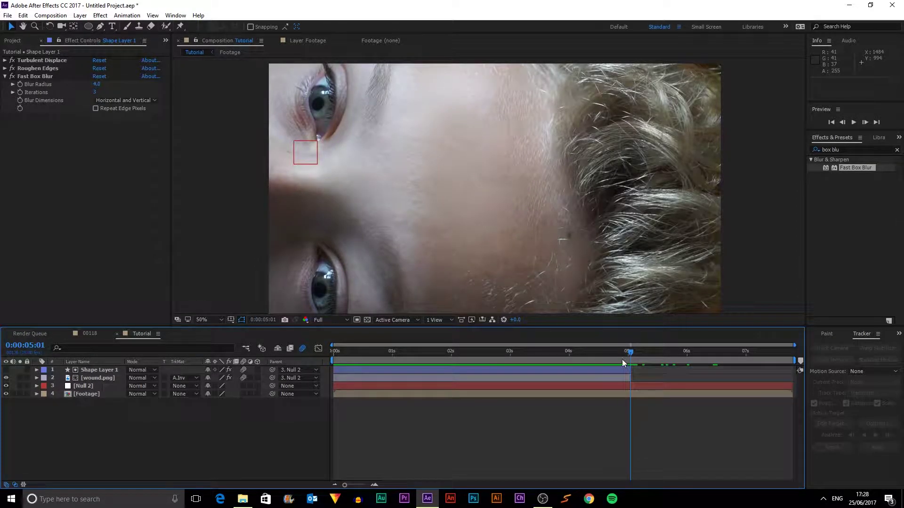
drag(629, 352, 334, 372)
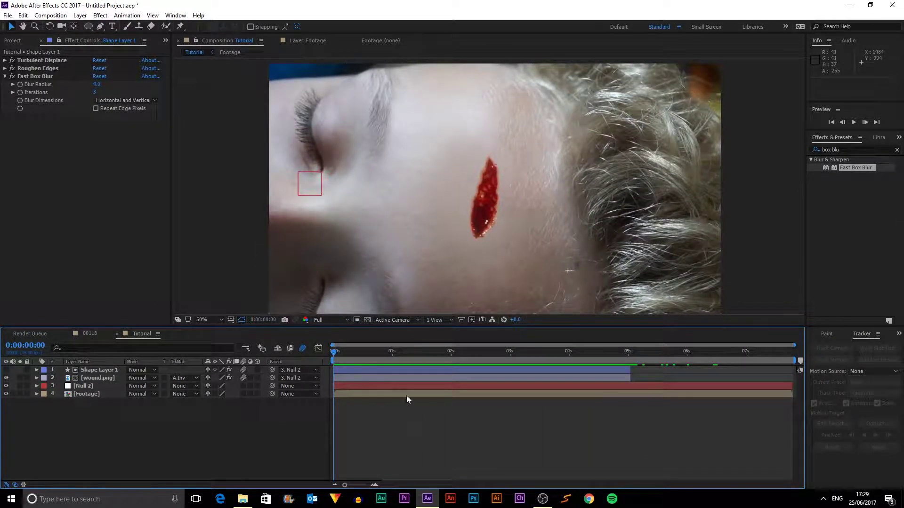
click(90, 333)
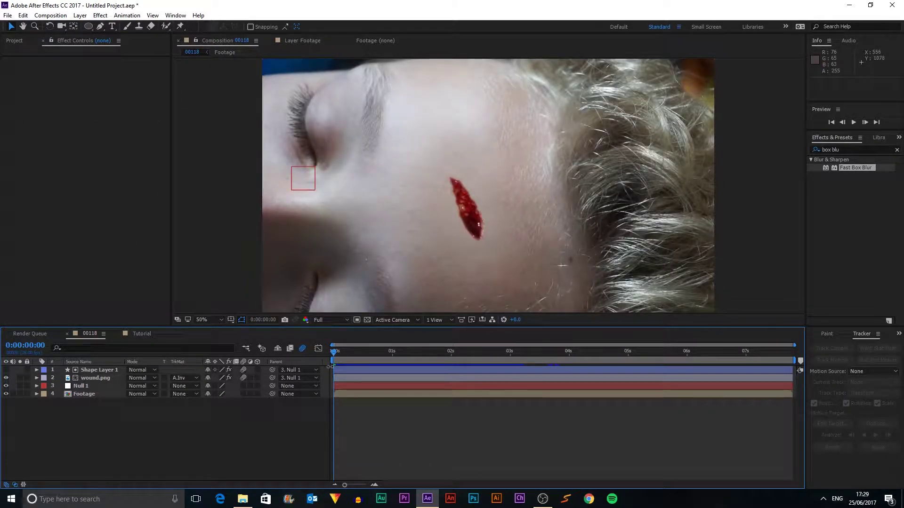
drag(347, 357, 564, 343)
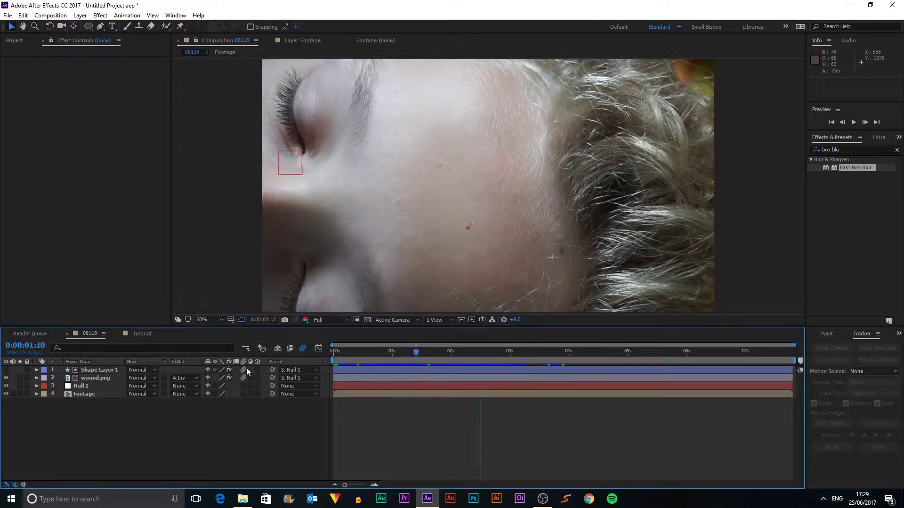
drag(414, 353, 145, 362)
click(141, 333)
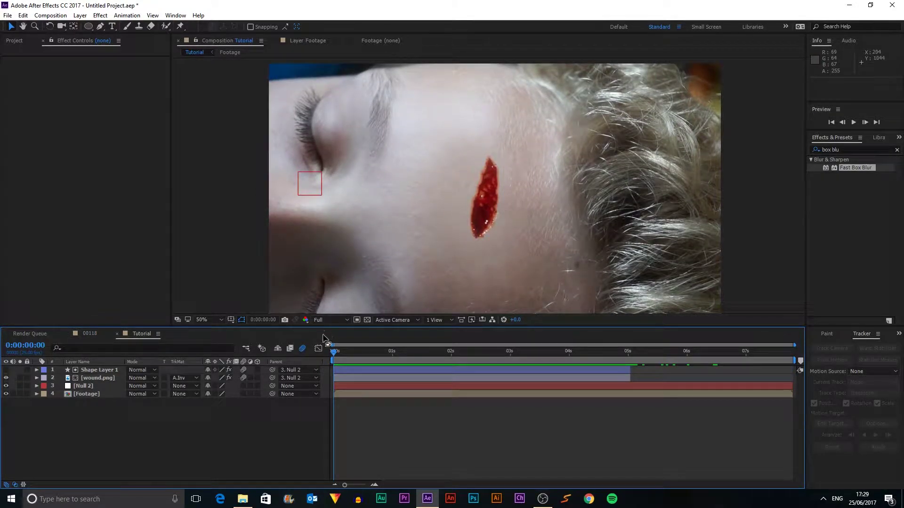
drag(335, 352, 475, 369)
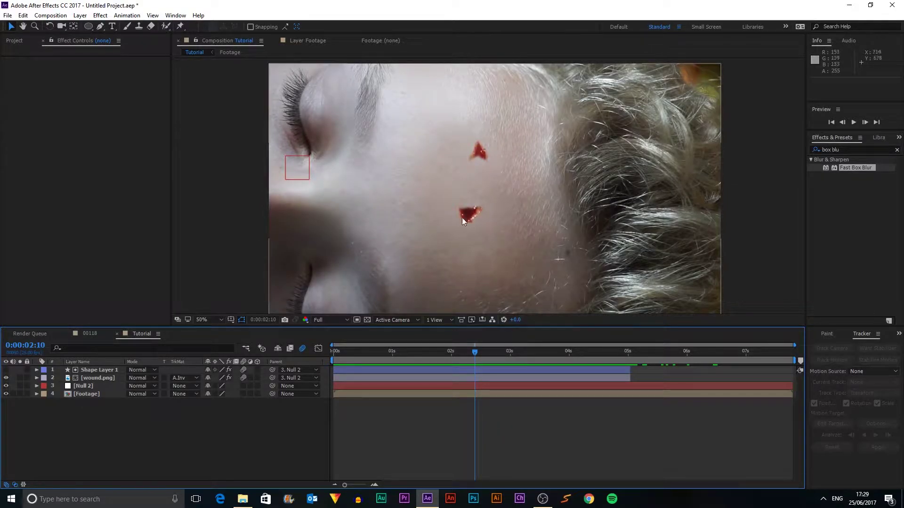